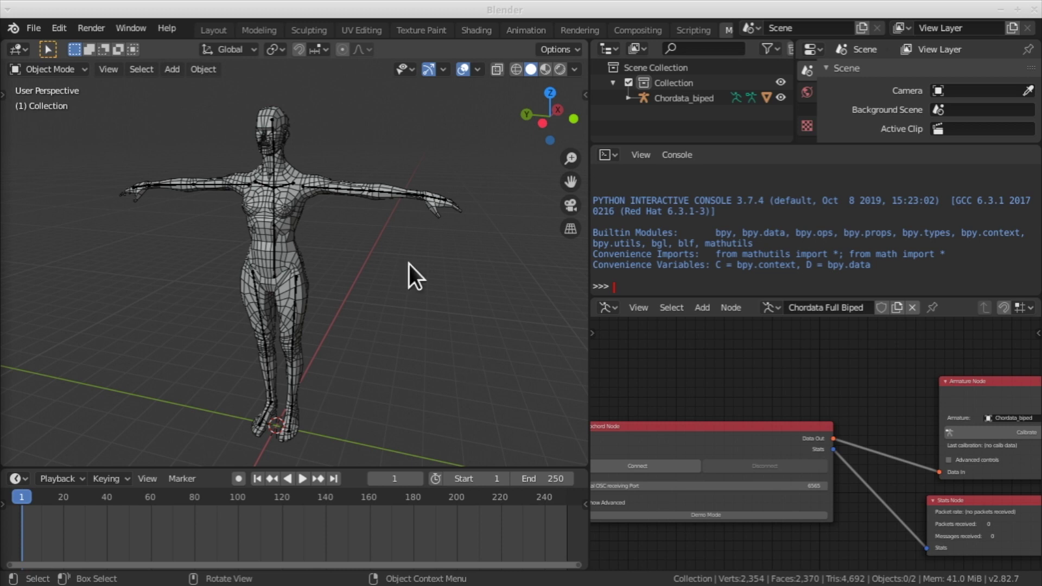
Start a new General file, discarding unsaved changes to the old scene.
{"action": "left_click", "coordinate": [41, 25]}
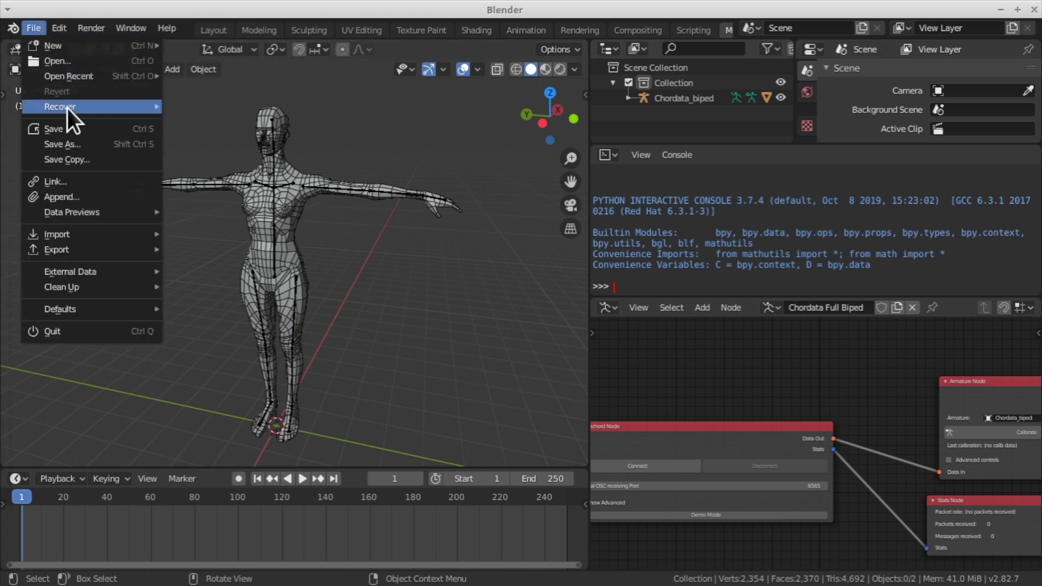
{"action": "mouse_move", "coordinate": [67, 51]}
{"action": "left_click", "coordinate": [186, 47]}
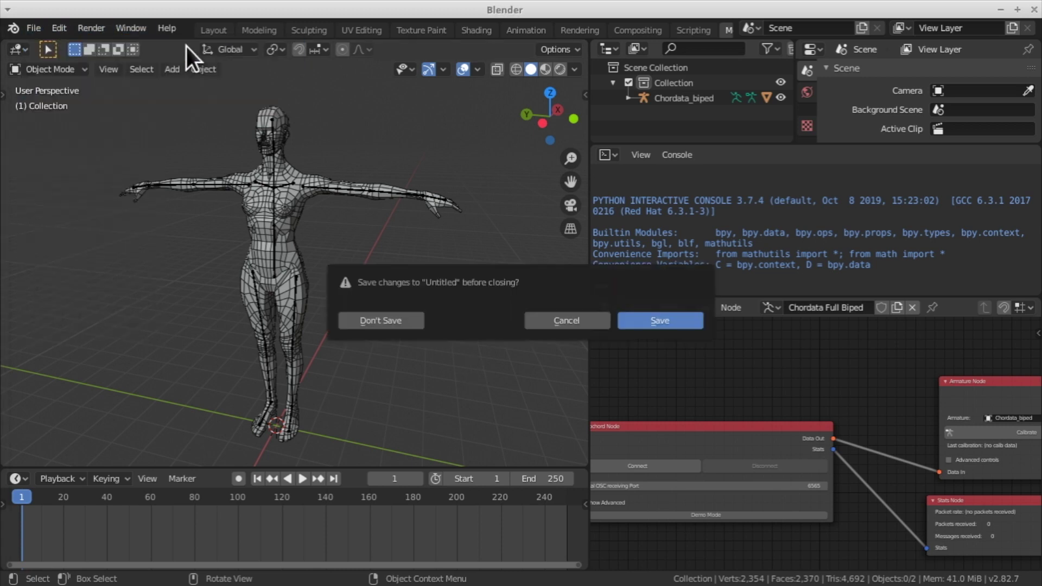
{"action": "left_click", "coordinate": [380, 321]}
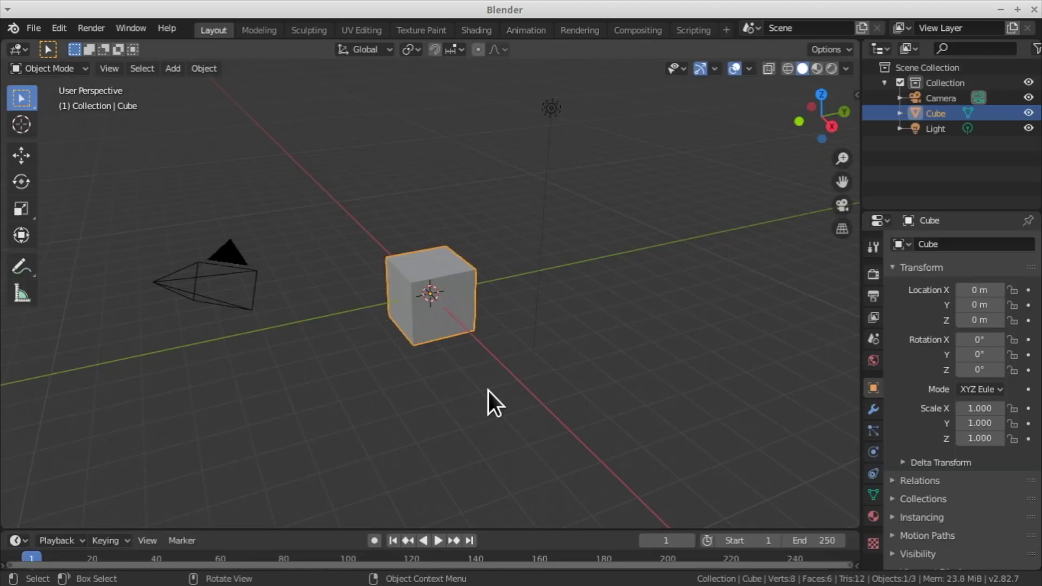
Delete the default camera, cube and light, leaving an empty Collection.
{"action": "left_click_drag", "start_coordinate": [639, 90], "coordinate": [123, 431]}
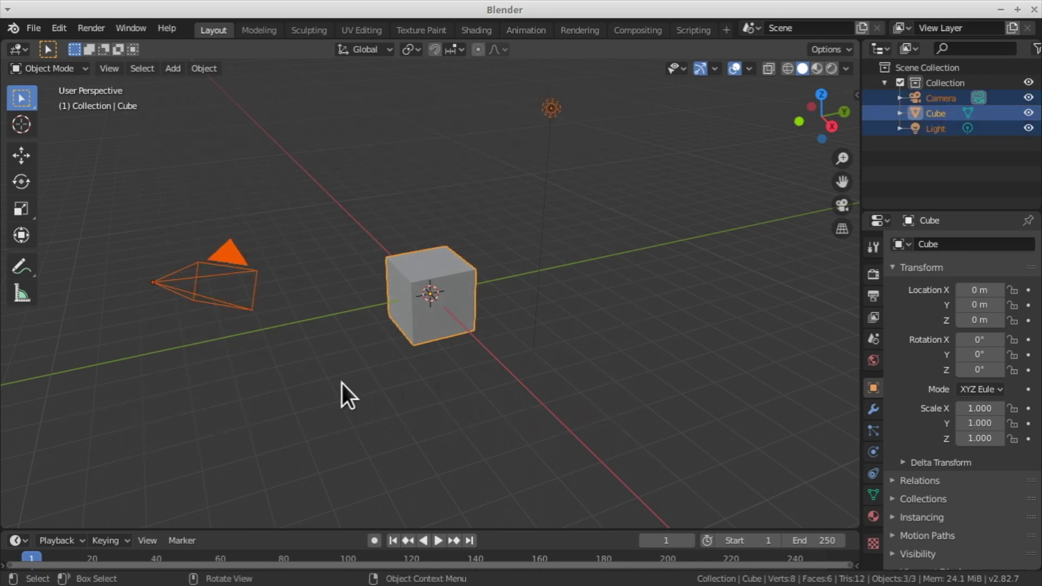
{"action": "key", "text": "x"}
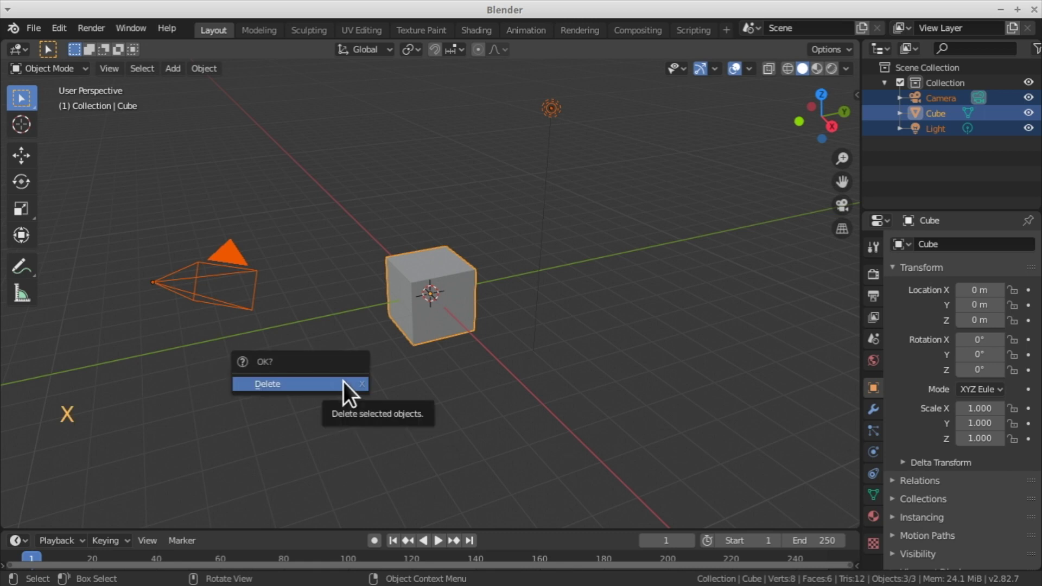
{"action": "key", "text": "Escape"}
{"action": "key", "text": "Delete"}
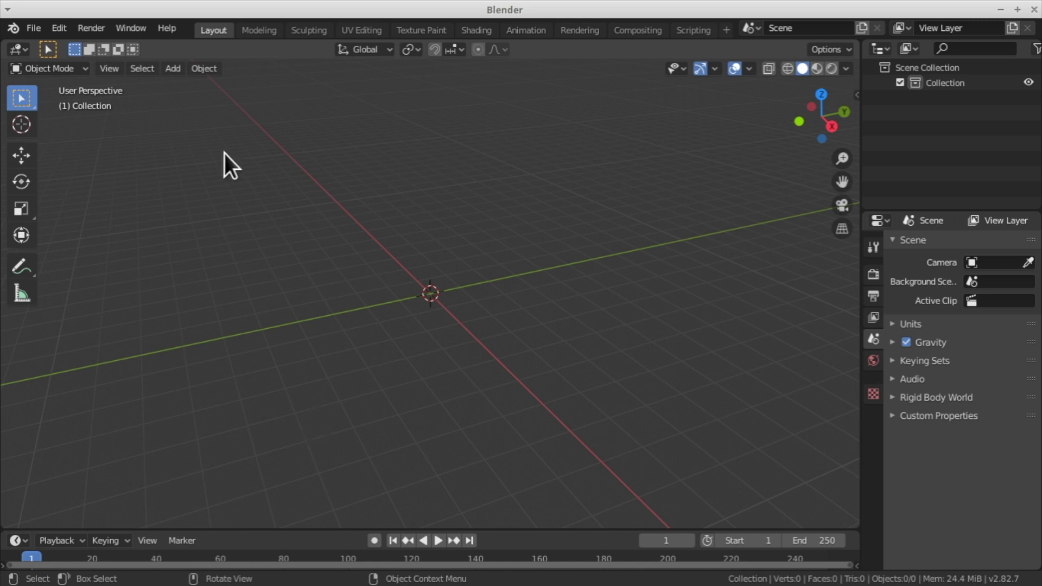
Add the Chordata_biped mocap avatar to the scene from Window > Chordata.
{"action": "left_click", "coordinate": [128, 29]}
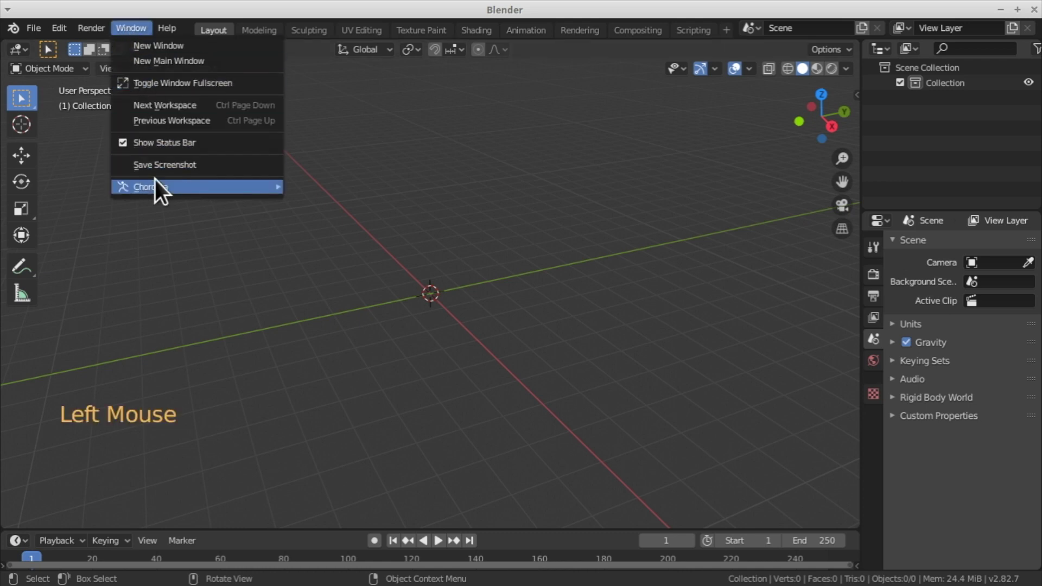
{"action": "mouse_move", "coordinate": [156, 182]}
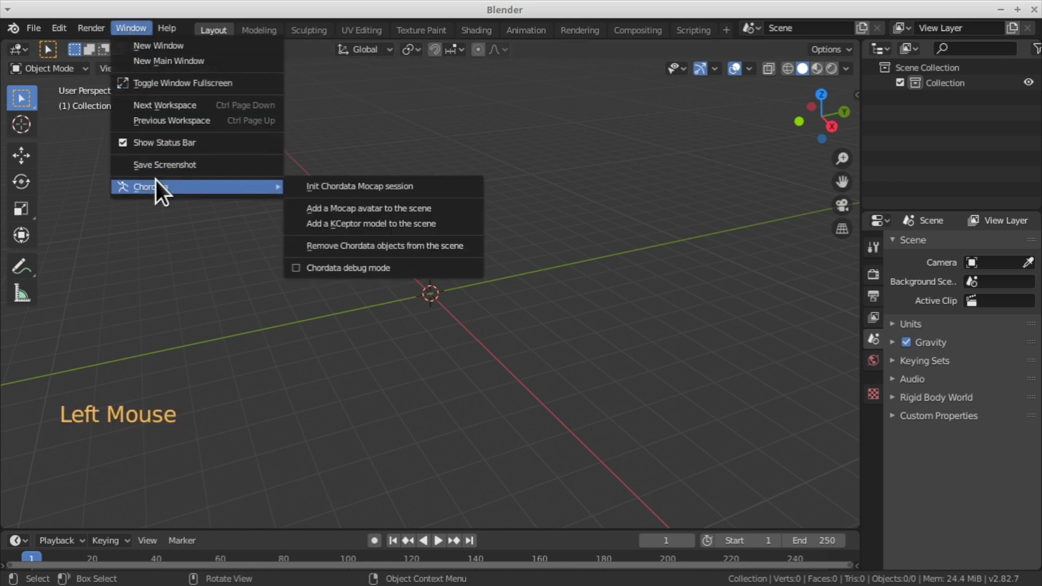
{"action": "left_click", "coordinate": [451, 211]}
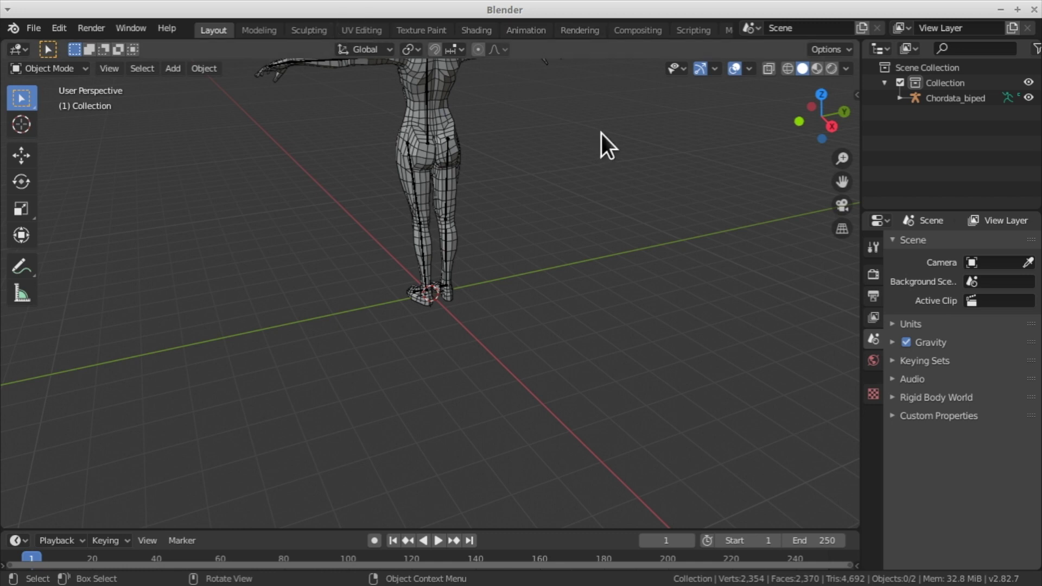
{"action": "middle_click_drag", "start_coordinate": [624, 31], "coordinate": [488, 38]}
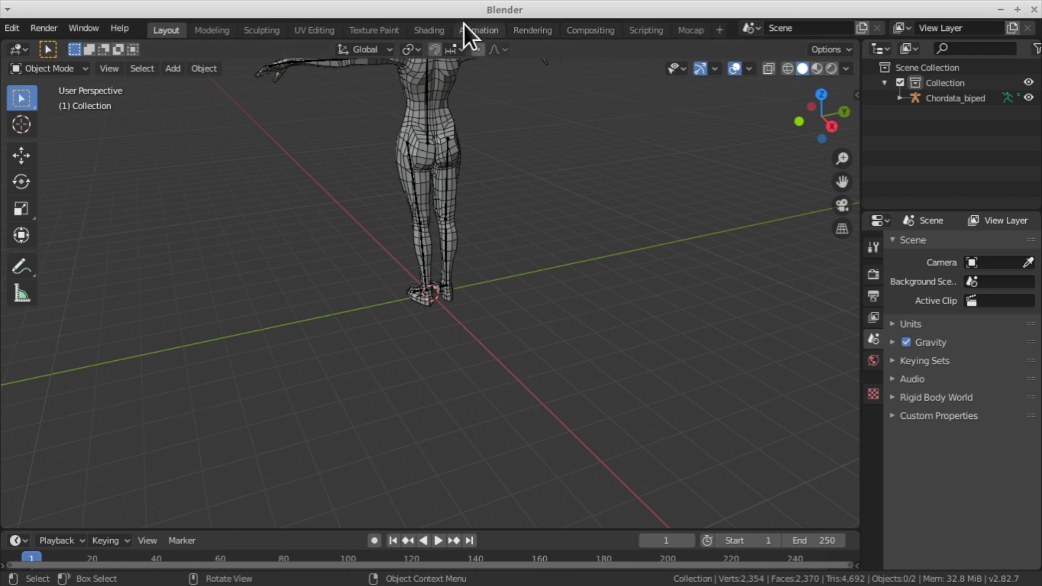
Switch to the Mocap workspace with the Chordata Full Biped node tree and scrub to frame 112.
{"action": "middle_click_drag", "start_coordinate": [465, 29], "coordinate": [394, 33]}
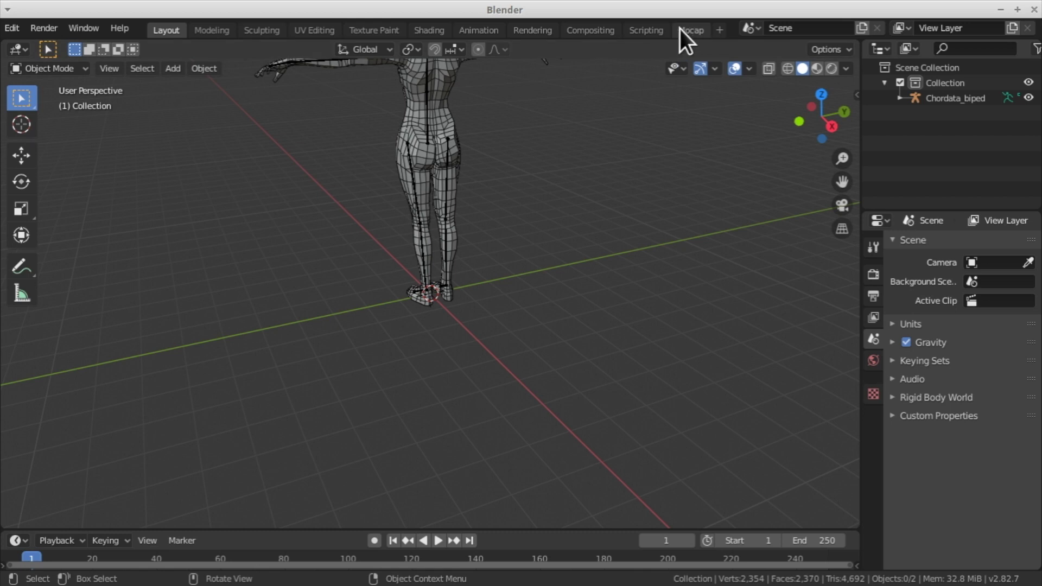
{"action": "left_click", "coordinate": [696, 30]}
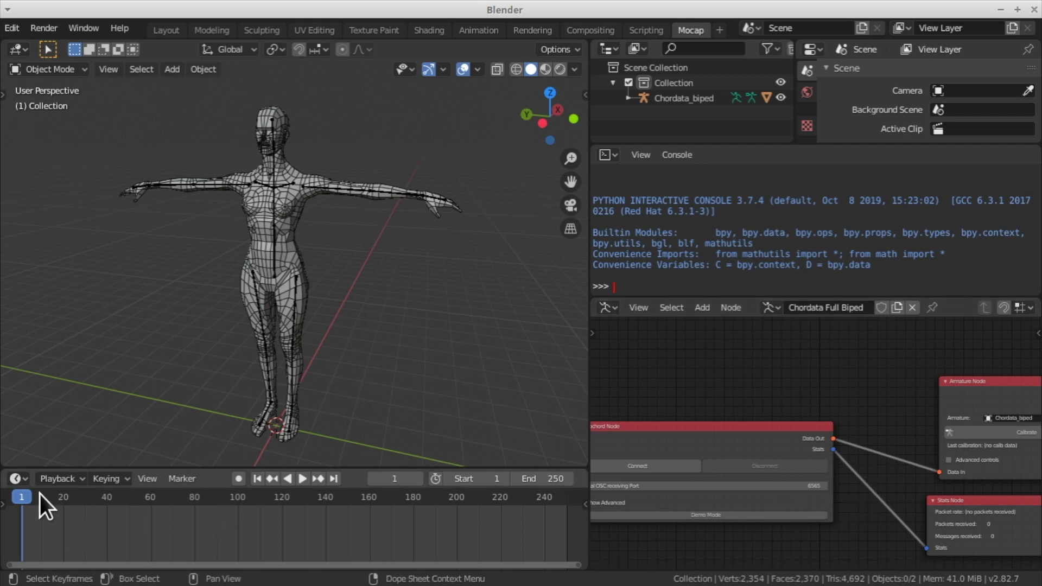
{"action": "left_click_drag", "start_coordinate": [72, 498], "coordinate": [17, 503]}
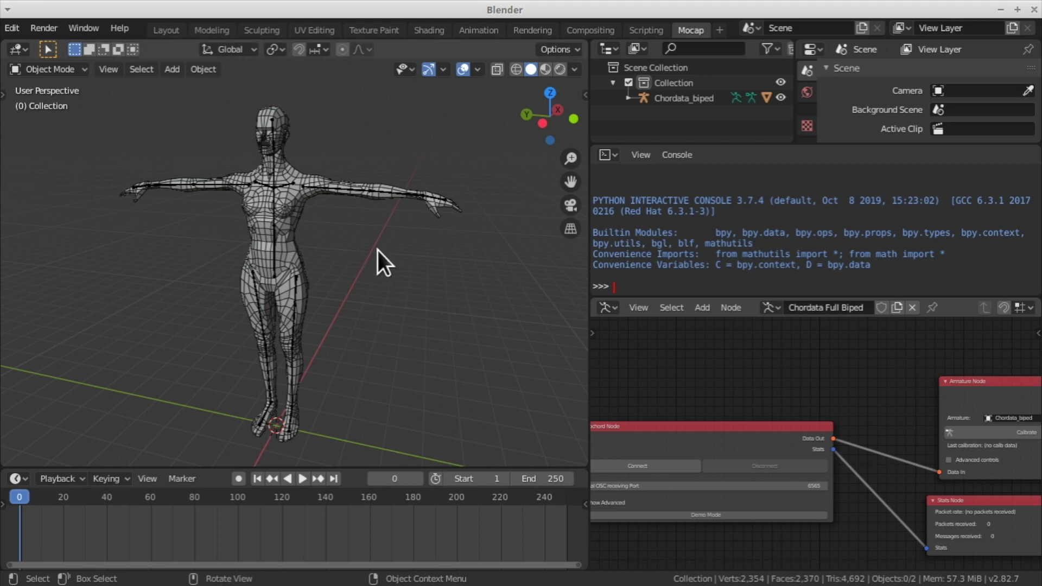
{"action": "mouse_move", "coordinate": [378, 251]}
{"action": "middle_mouse_down"}
{"action": "mouse_move", "coordinate": [310, 281]}
{"action": "mouse_move", "coordinate": [276, 268]}
{"action": "mouse_move", "coordinate": [319, 293]}
{"action": "mouse_move", "coordinate": [416, 281]}
{"action": "mouse_move", "coordinate": [451, 240]}
{"action": "mouse_move", "coordinate": [415, 274]}
{"action": "mouse_move", "coordinate": [319, 282]}
{"action": "mouse_move", "coordinate": [301, 259]}
{"action": "mouse_move", "coordinate": [326, 293]}
{"action": "mouse_move", "coordinate": [423, 276]}
{"action": "mouse_move", "coordinate": [454, 225]}
{"action": "mouse_move", "coordinate": [378, 166]}
{"action": "mouse_move", "coordinate": [289, 166]}
{"action": "mouse_move", "coordinate": [239, 227]}
{"action": "mouse_move", "coordinate": [289, 281]}
{"action": "mouse_move", "coordinate": [379, 286]}
{"action": "mouse_move", "coordinate": [447, 257]}
{"action": "mouse_move", "coordinate": [435, 194]}
{"action": "mouse_move", "coordinate": [338, 178]}
{"action": "mouse_move", "coordinate": [271, 250]}
{"action": "mouse_move", "coordinate": [340, 282]}
{"action": "mouse_move", "coordinate": [379, 266]}
{"action": "middle_mouse_up"}
{"action": "key", "text": "shift"}
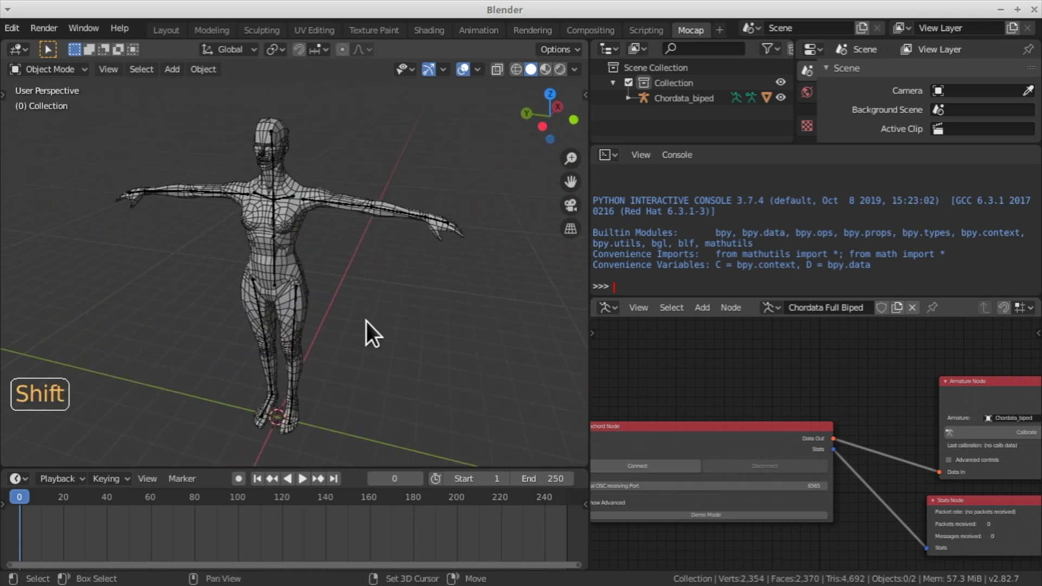
{"action": "mouse_move", "coordinate": [367, 321]}
{"action": "middle_mouse_down", "text": "shift"}
{"action": "mouse_move", "coordinate": [434, 268]}
{"action": "mouse_move", "coordinate": [469, 316]}
{"action": "mouse_move", "coordinate": [314, 332]}
{"action": "mouse_move", "coordinate": [343, 369]}
{"action": "mouse_move", "coordinate": [383, 286]}
{"action": "mouse_move", "coordinate": [493, 278]}
{"action": "mouse_move", "coordinate": [367, 317]}
{"action": "mouse_move", "coordinate": [275, 373]}
{"action": "mouse_move", "coordinate": [382, 310]}
{"action": "mouse_move", "coordinate": [481, 299]}
{"action": "mouse_move", "coordinate": [305, 344]}
{"action": "mouse_move", "coordinate": [393, 302]}
{"action": "mouse_move", "coordinate": [376, 306]}
{"action": "middle_mouse_up", "text": "shift"}
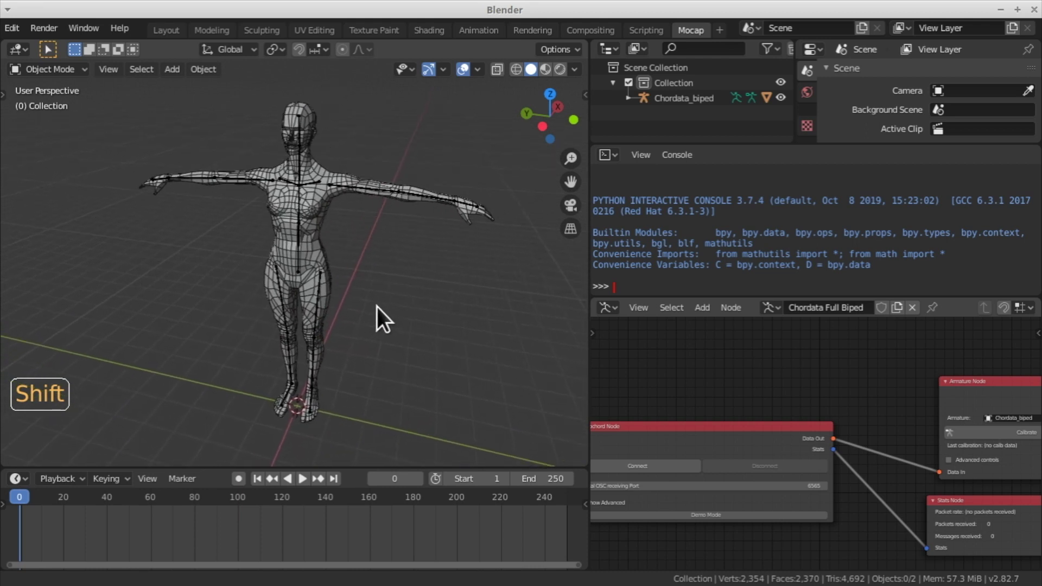
{"action": "scroll", "coordinate": [350, 322], "scroll_direction": "up", "scroll_amount": 7}
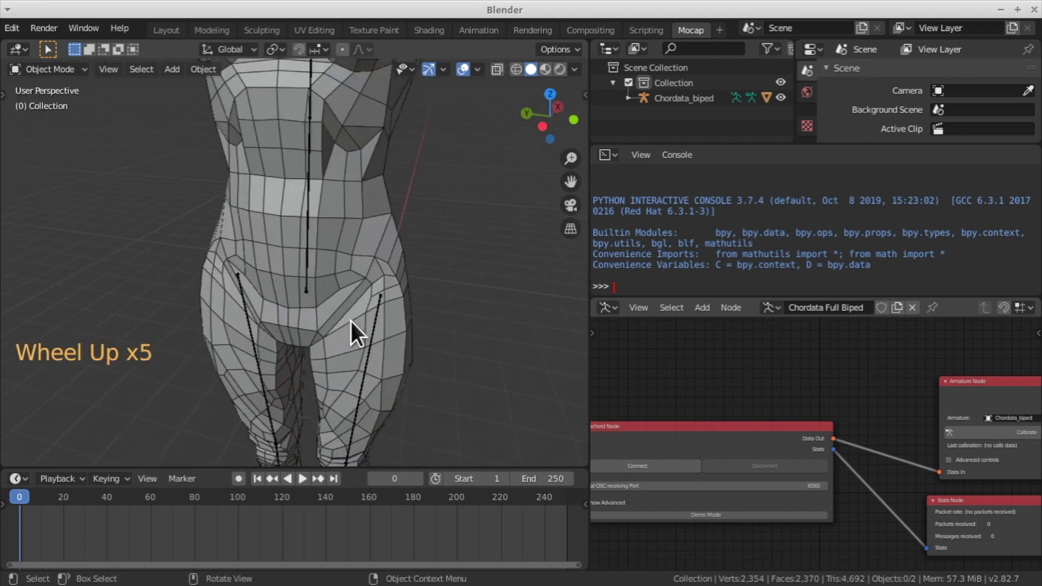
{"action": "scroll", "coordinate": [351, 321], "scroll_direction": "down", "scroll_amount": 12}
{"action": "scroll", "coordinate": [352, 321], "scroll_direction": "down", "scroll_amount": 1}
{"action": "scroll", "coordinate": [352, 323], "scroll_direction": "up", "scroll_amount": 9}
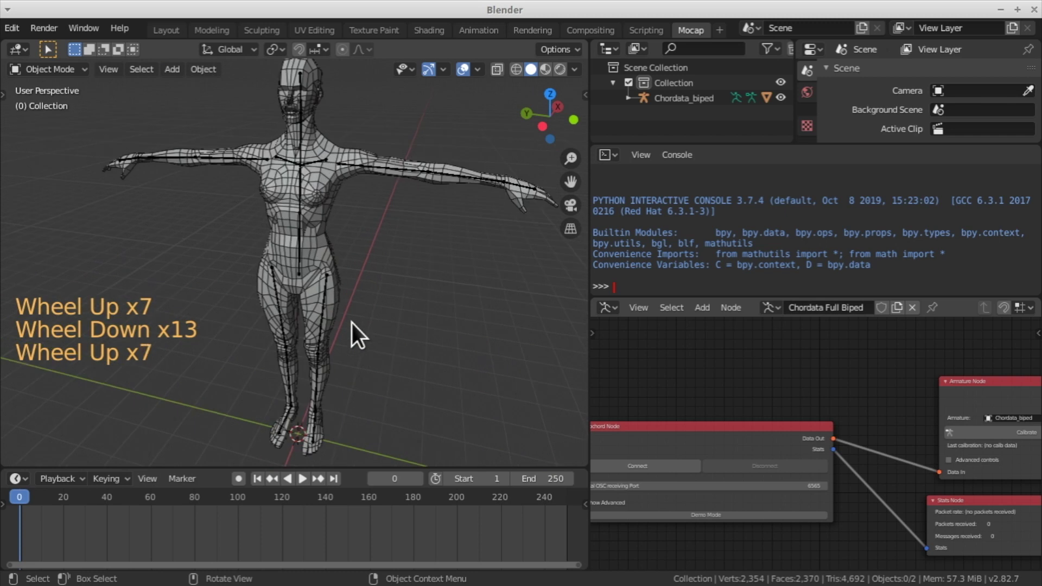
{"action": "scroll", "coordinate": [353, 328], "scroll_direction": "down", "scroll_amount": 7}
{"action": "scroll", "coordinate": [353, 328], "scroll_direction": "up", "scroll_amount": 6}
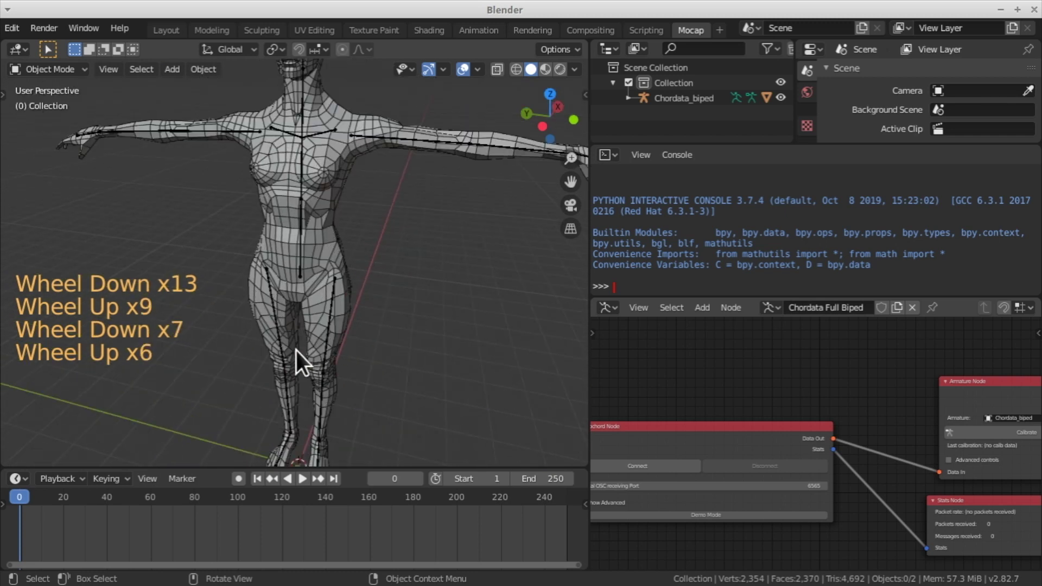
{"action": "scroll", "coordinate": [298, 351], "scroll_direction": "down", "scroll_amount": 3}
{"action": "middle_click_drag", "start_coordinate": [234, 358], "coordinate": [360, 348]}
{"action": "scroll", "coordinate": [357, 322], "scroll_direction": "up", "scroll_amount": 5}
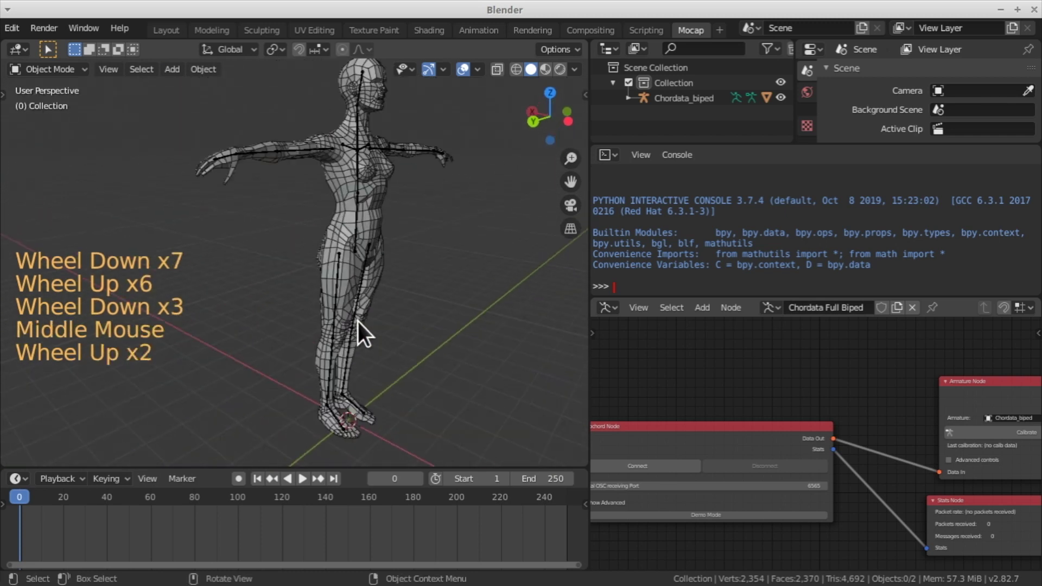
{"action": "middle_click_drag", "start_coordinate": [384, 314], "coordinate": [378, 2], "text": "shift"}
{"action": "scroll", "coordinate": [319, 215], "scroll_direction": "up", "scroll_amount": 4}
{"action": "middle_click_drag", "start_coordinate": [419, 249], "coordinate": [360, 274], "text": "shift"}
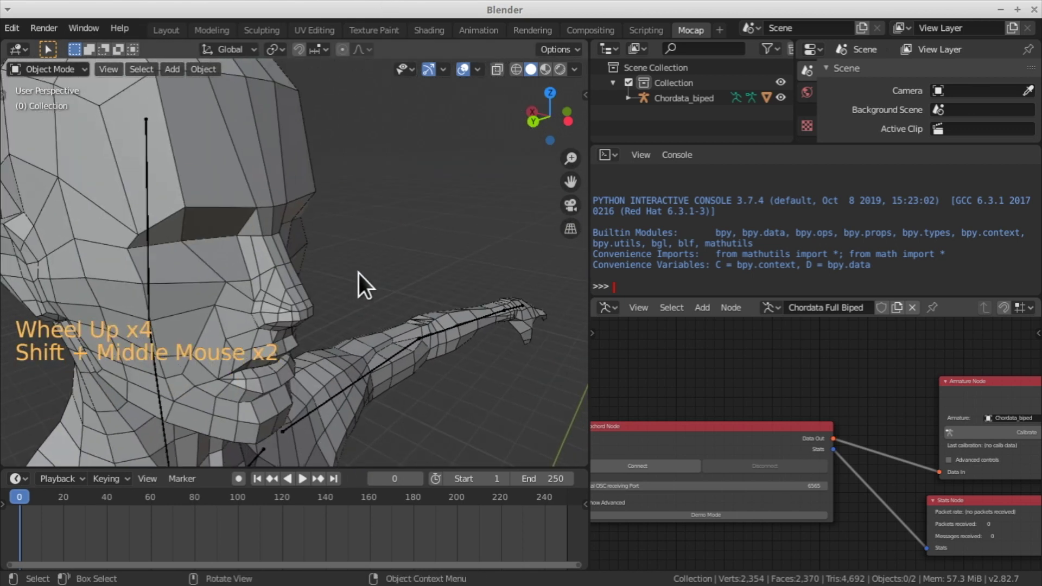
{"action": "scroll", "coordinate": [359, 273], "scroll_direction": "down", "scroll_amount": 4}
{"action": "middle_click_drag", "start_coordinate": [447, 291], "coordinate": [418, 224], "text": "shift"}
{"action": "scroll", "coordinate": [467, 222], "scroll_direction": "down", "scroll_amount": 3}
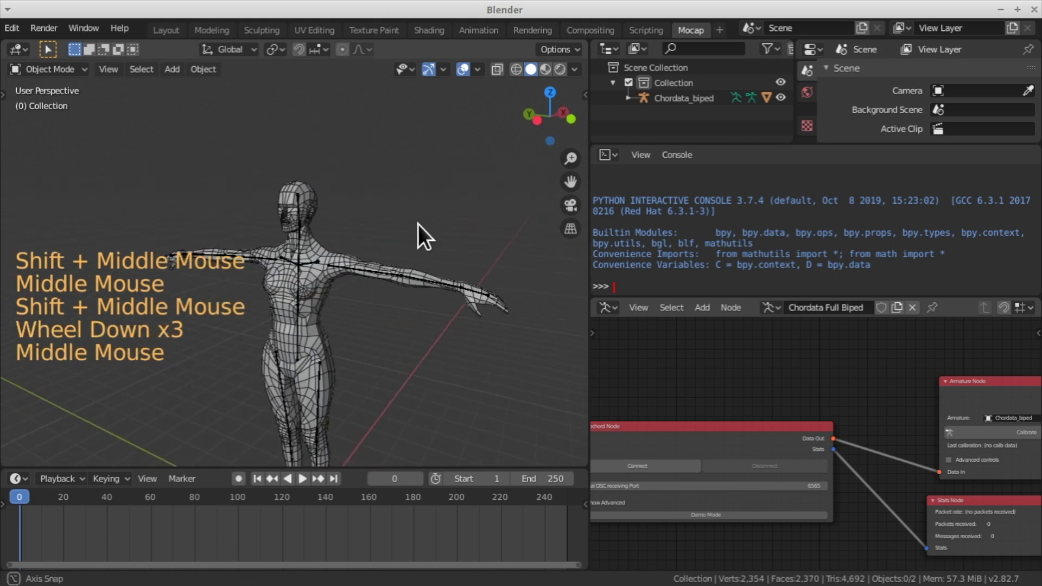
{"action": "middle_click_drag", "start_coordinate": [356, 312], "coordinate": [383, 263], "text": "shift"}
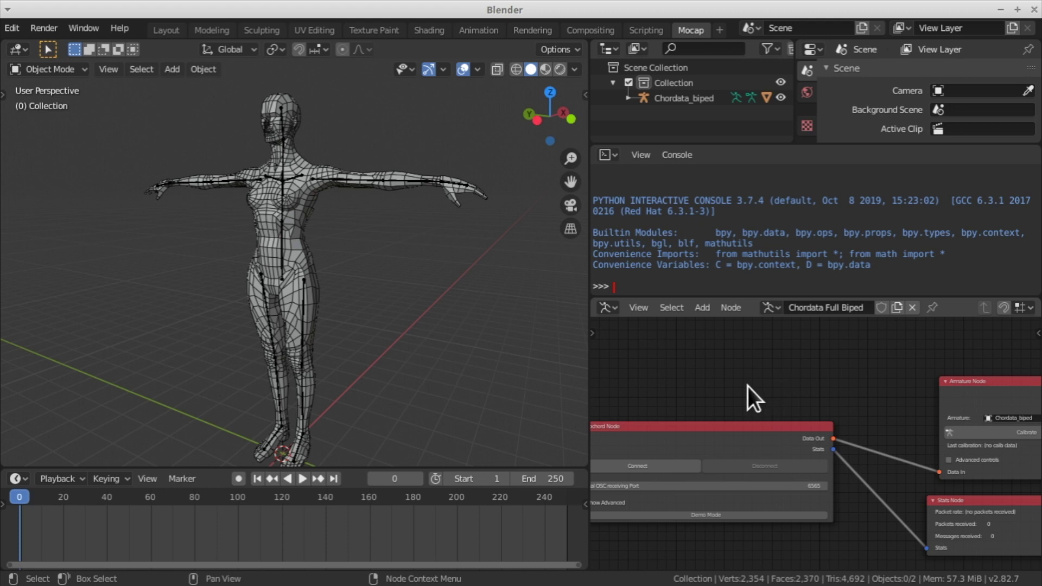
Pan and zoom the node editor to frame the Notochord, Armature and Stats nodes.
{"action": "middle_click_drag", "start_coordinate": [698, 398], "coordinate": [869, 353]}
{"action": "middle_click_drag", "start_coordinate": [949, 361], "coordinate": [810, 333]}
{"action": "middle_click_drag", "start_coordinate": [819, 461], "coordinate": [839, 536]}
{"action": "scroll", "coordinate": [686, 438], "scroll_direction": "up", "scroll_amount": 10}
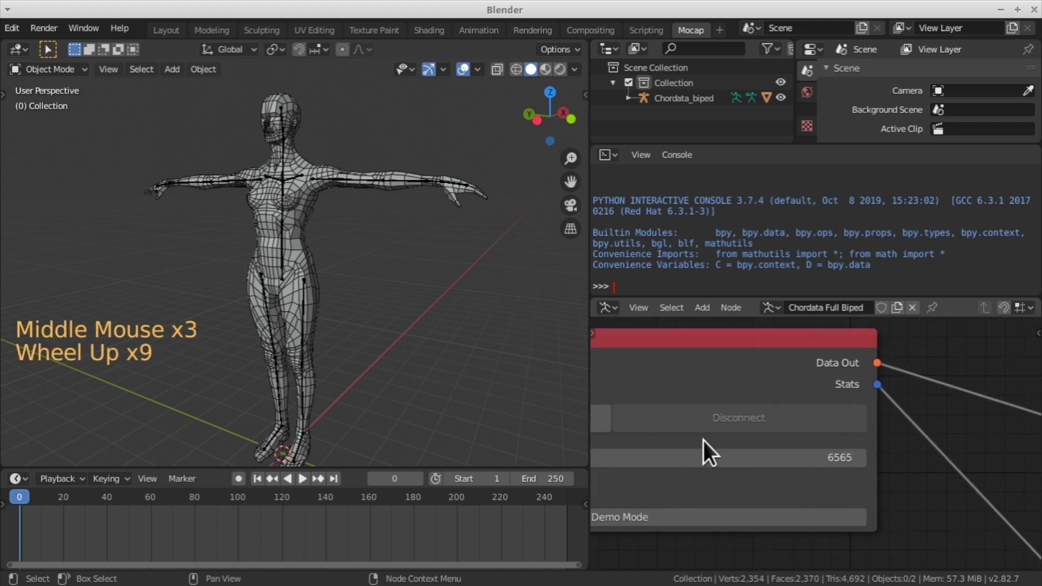
{"action": "scroll", "coordinate": [706, 438], "scroll_direction": "down", "scroll_amount": 11}
{"action": "scroll", "coordinate": [704, 438], "scroll_direction": "up", "scroll_amount": 10}
{"action": "scroll", "coordinate": [705, 438], "scroll_direction": "down", "scroll_amount": 10}
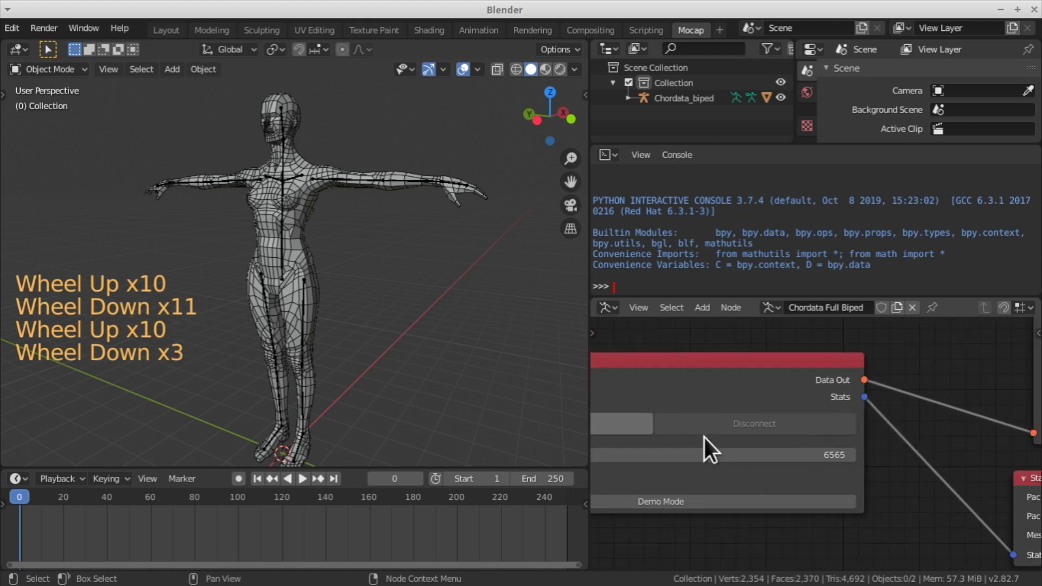
{"action": "scroll", "coordinate": [706, 439], "scroll_direction": "up", "scroll_amount": 10}
{"action": "scroll", "coordinate": [705, 439], "scroll_direction": "down", "scroll_amount": 10}
{"action": "scroll", "coordinate": [866, 516], "scroll_direction": "up", "scroll_amount": 1}
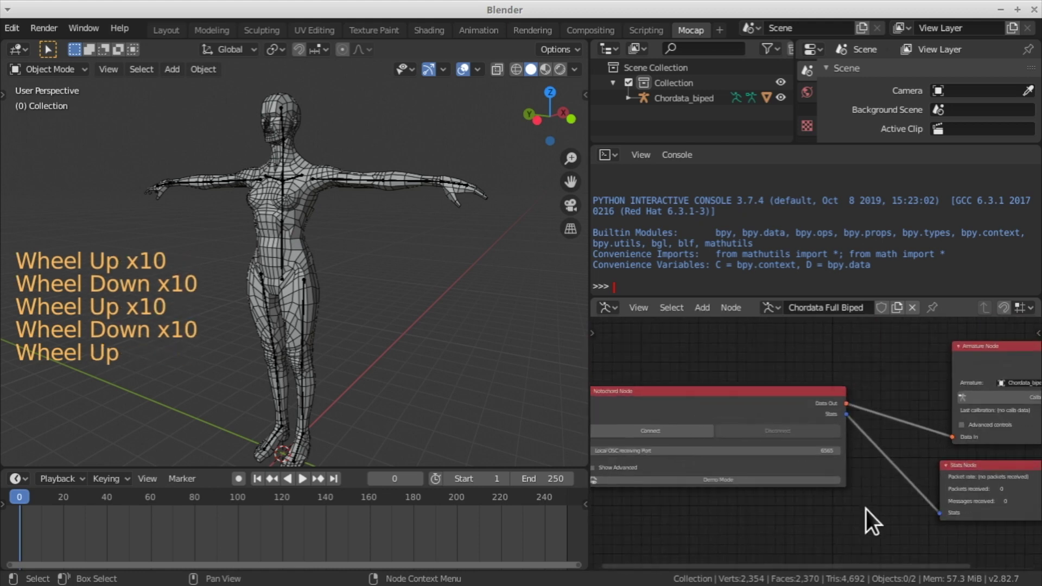
{"action": "middle_click_drag", "start_coordinate": [866, 516], "coordinate": [725, 496]}
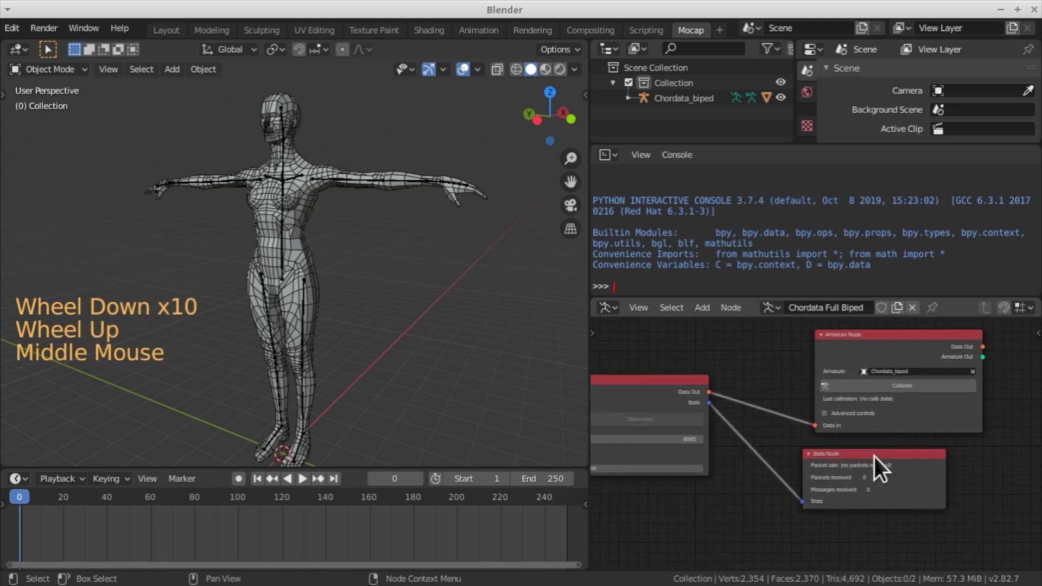
Delete the Stats Node and its link, then re-centre on the Notochord node's controls.
{"action": "left_click", "coordinate": [891, 457]}
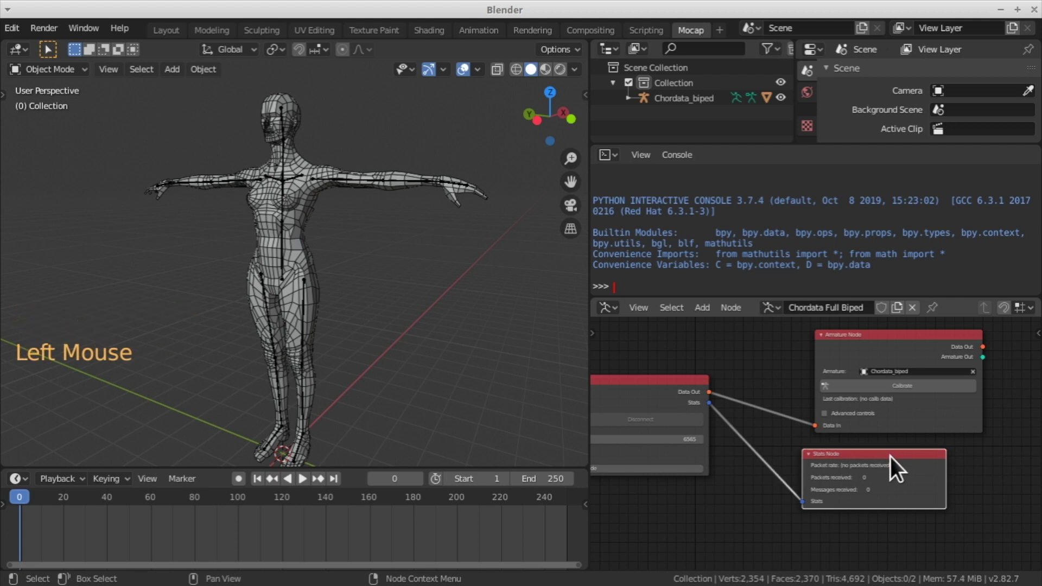
{"action": "key", "text": "Delete"}
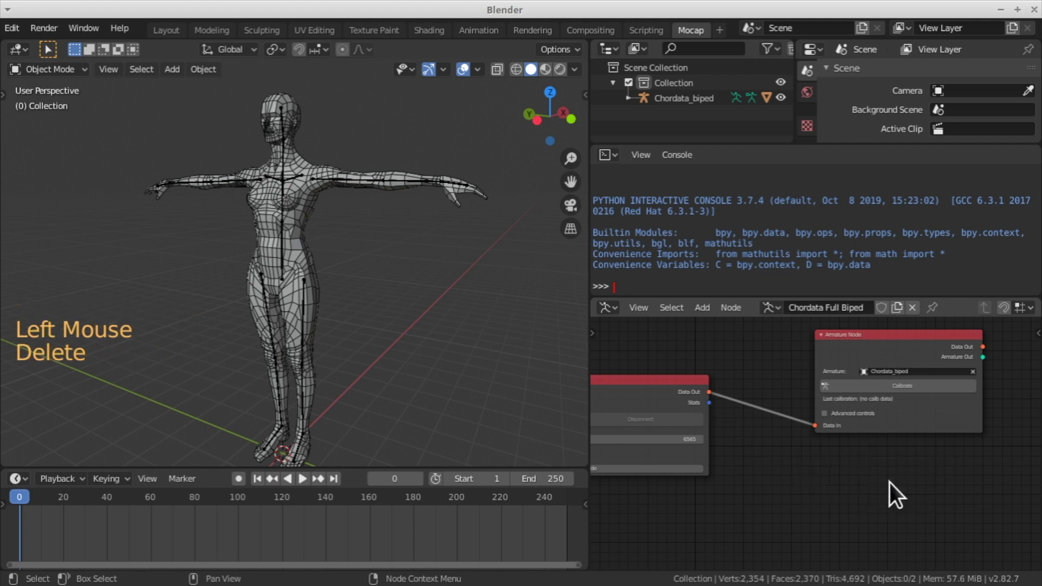
{"action": "middle_click_drag", "start_coordinate": [779, 502], "coordinate": [876, 495]}
{"action": "scroll", "coordinate": [878, 496], "scroll_direction": "down", "scroll_amount": 2}
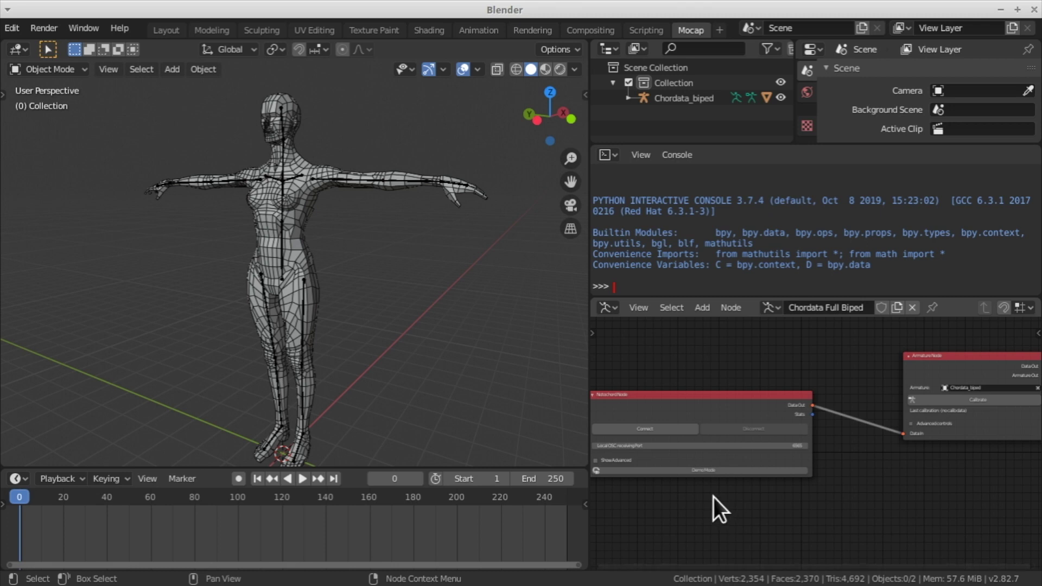
{"action": "middle_click_drag", "start_coordinate": [714, 497], "coordinate": [774, 498]}
{"action": "scroll", "coordinate": [722, 494], "scroll_direction": "up", "scroll_amount": 6}
Enable Demo Mode on the Notochord node and run the demo so the avatar dances live.
{"action": "left_click", "coordinate": [773, 480]}
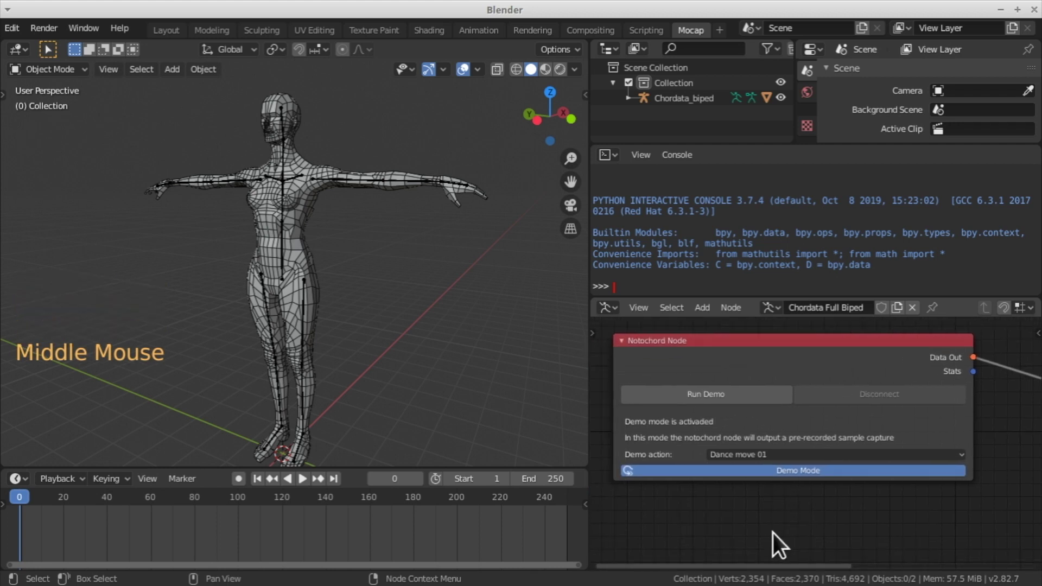
{"action": "left_click", "coordinate": [728, 396]}
{"action": "scroll", "coordinate": [759, 476], "scroll_direction": "down", "scroll_amount": 5}
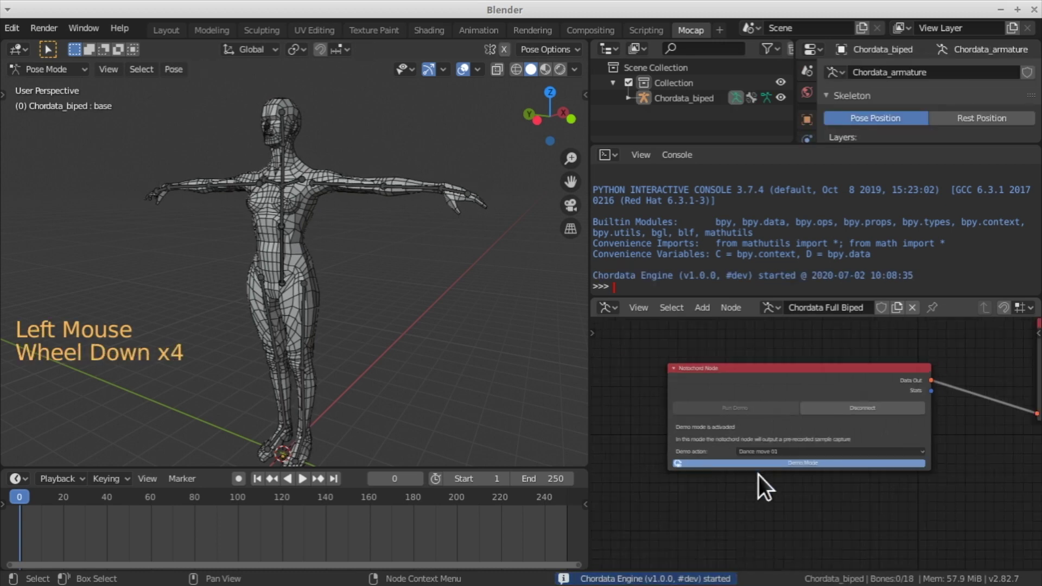
{"action": "middle_click_drag", "start_coordinate": [872, 477], "coordinate": [679, 507]}
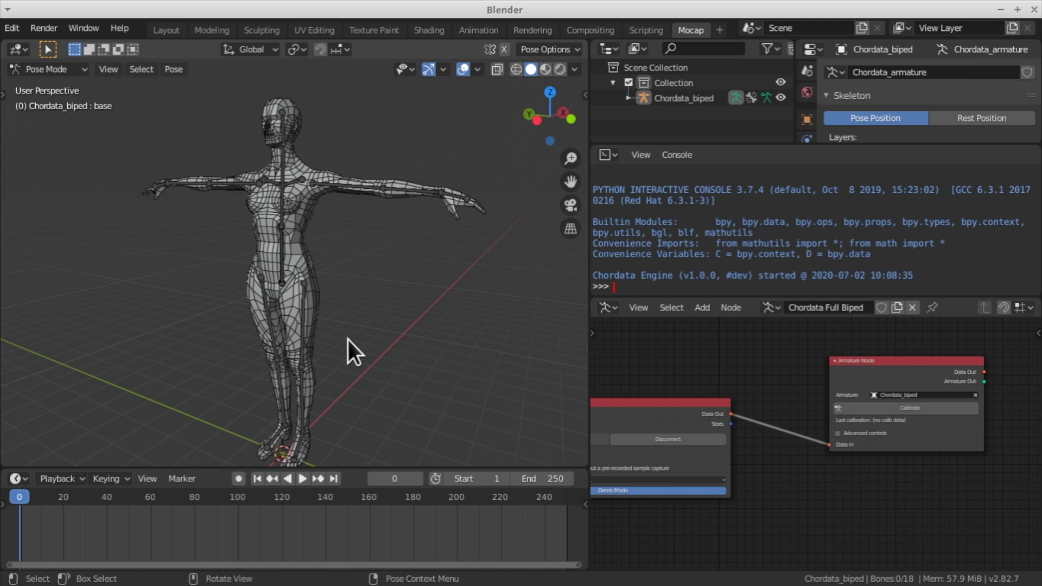
{"action": "scroll", "coordinate": [307, 401], "scroll_direction": "down", "scroll_amount": 1}
{"action": "middle_click_drag", "start_coordinate": [306, 402], "coordinate": [387, 390]}
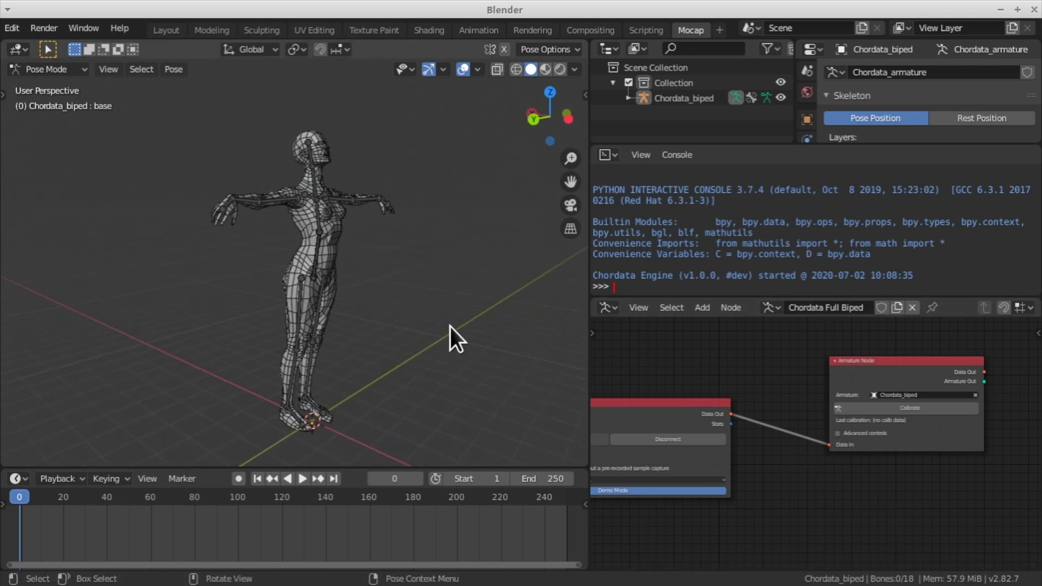
{"action": "middle_click_drag", "start_coordinate": [420, 330], "coordinate": [353, 331], "text": "shift"}
{"action": "scroll", "coordinate": [731, 507], "scroll_direction": "down", "scroll_amount": 1}
{"action": "middle_click_drag", "start_coordinate": [731, 507], "coordinate": [814, 465]}
{"action": "scroll", "coordinate": [818, 427], "scroll_direction": "up", "scroll_amount": 4}
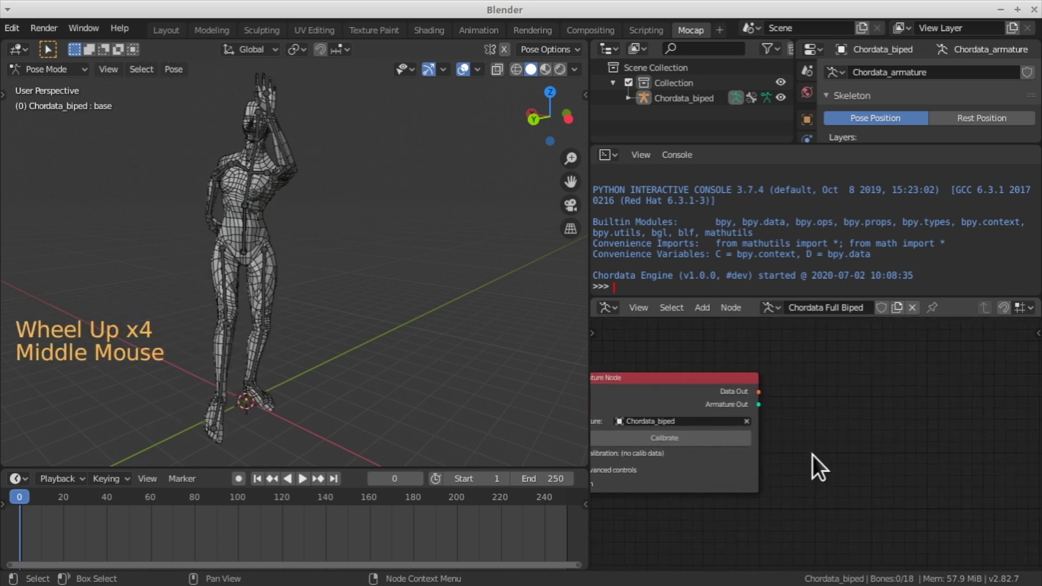
{"action": "key", "text": "shift+a"}
{"action": "mouse_move", "coordinate": [803, 467]}
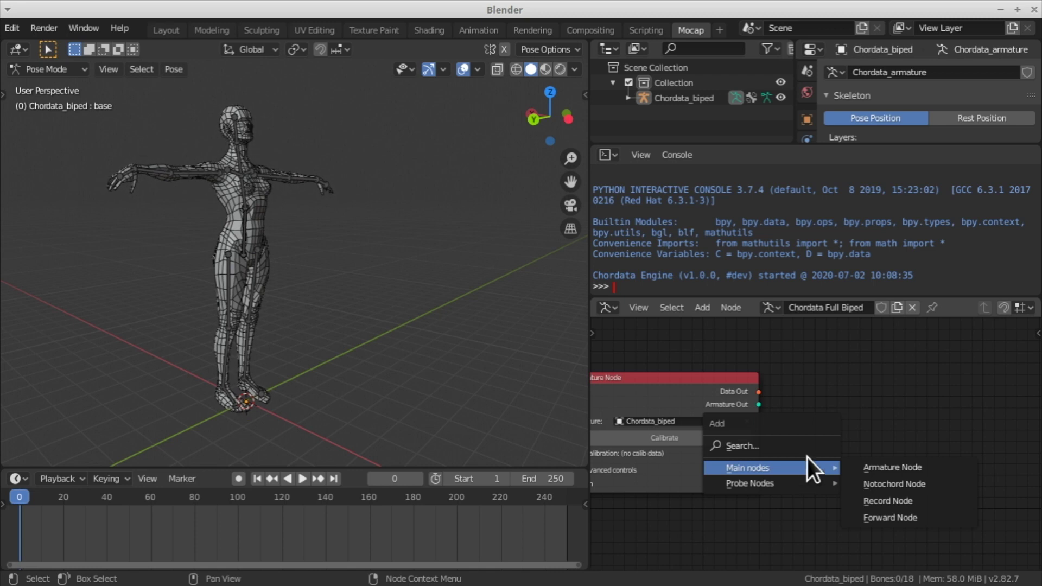
{"action": "left_click", "coordinate": [834, 372]}
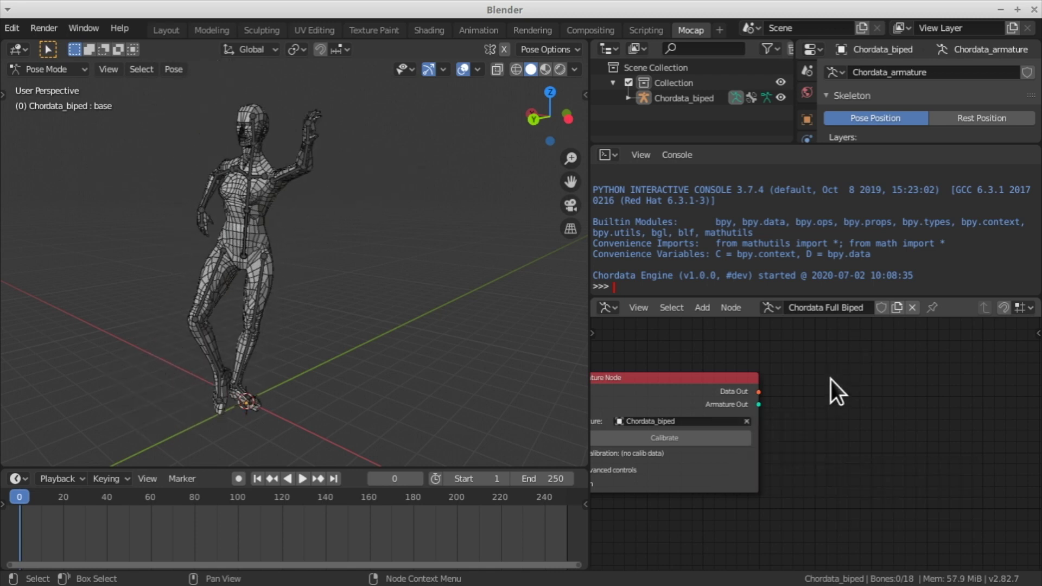
{"action": "left_click", "coordinate": [707, 313]}
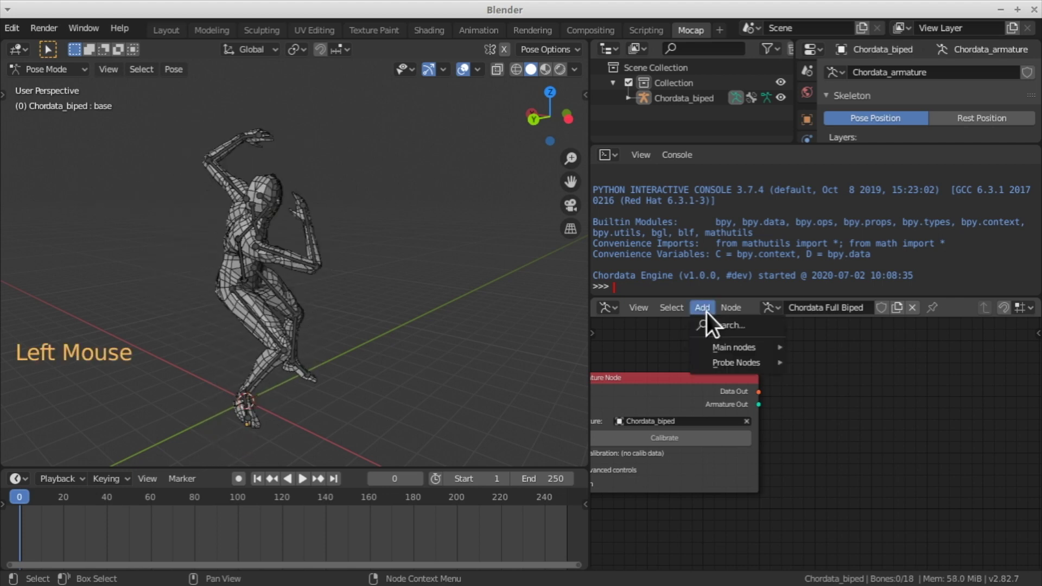
{"action": "mouse_move", "coordinate": [717, 350]}
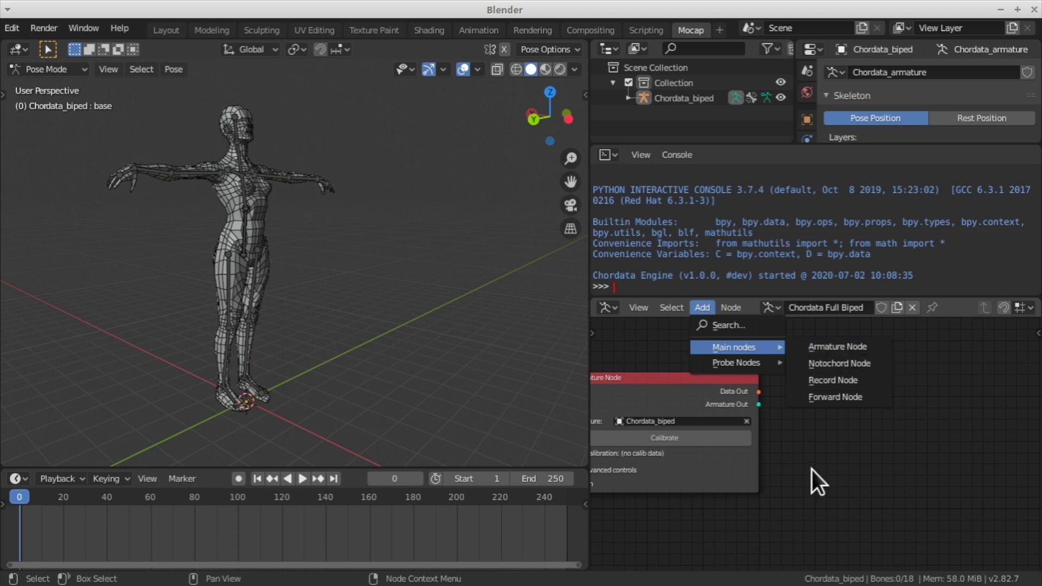
{"action": "left_click", "coordinate": [819, 439]}
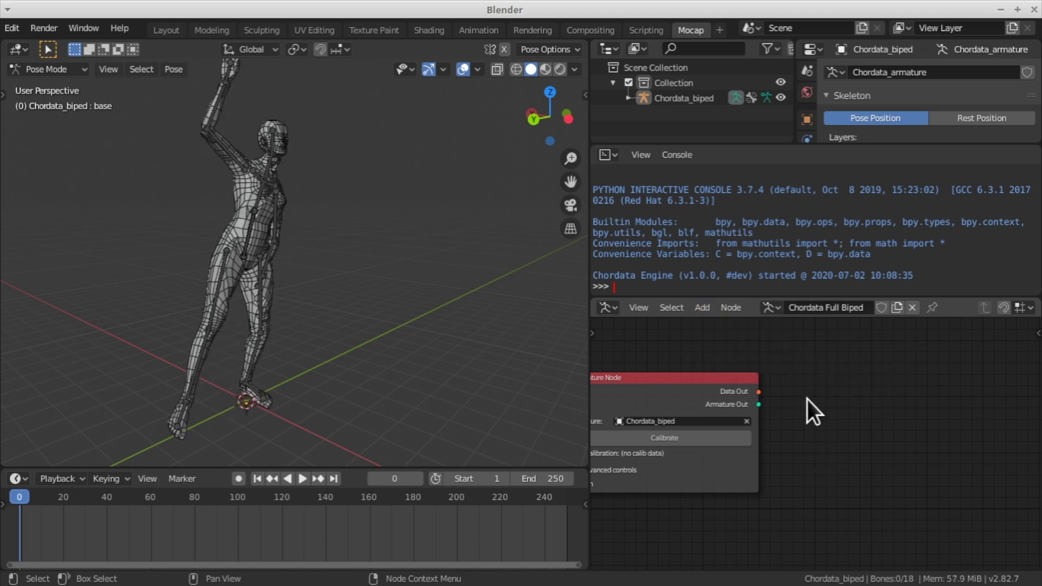
Add a Record Node right of the Armature Node and link Armature Out to its Armature In.
{"action": "key", "text": "shift"}
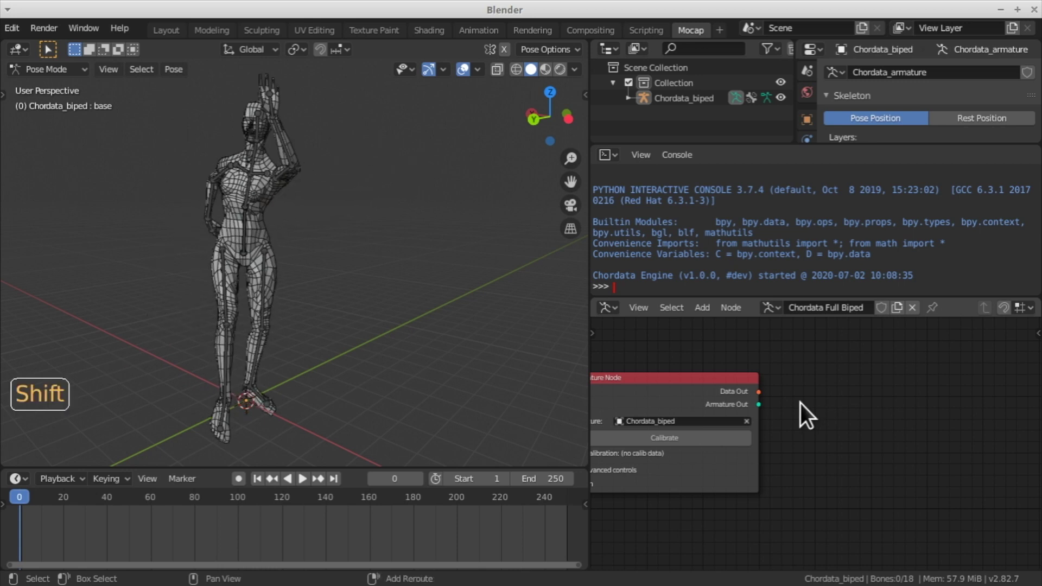
{"action": "key", "text": "shift+a"}
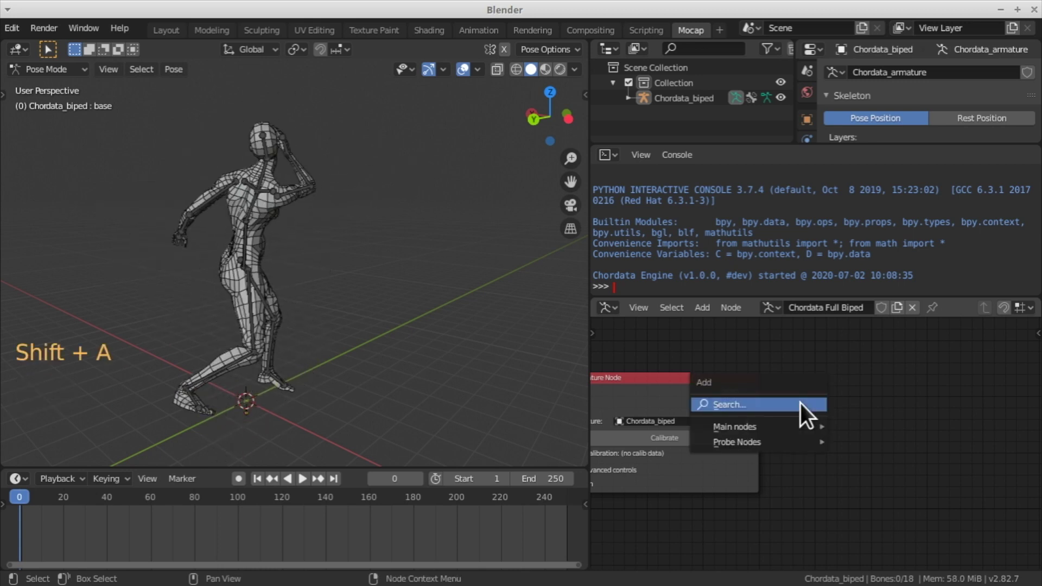
{"action": "mouse_move", "coordinate": [783, 425]}
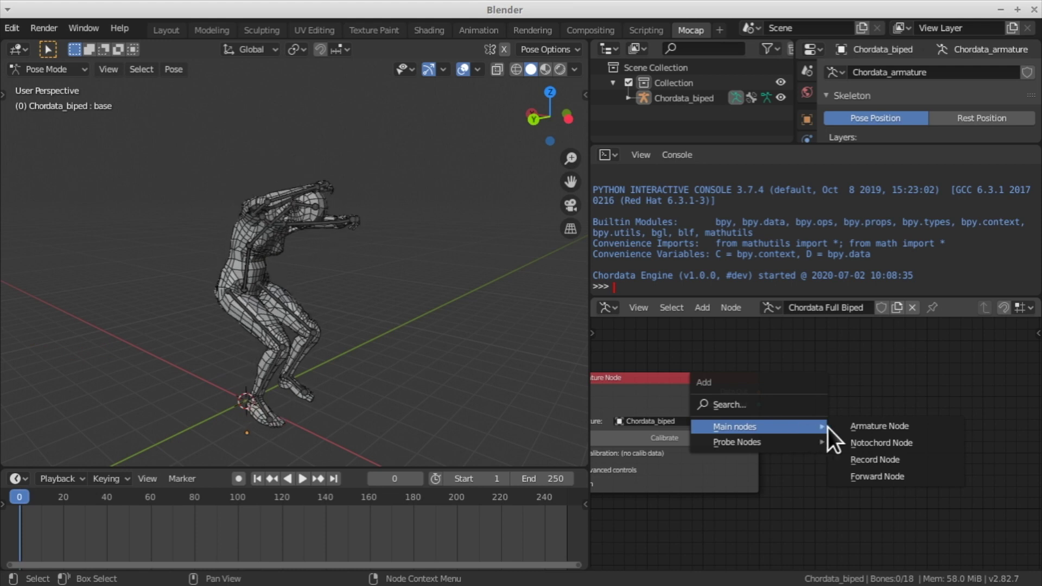
{"action": "left_click", "coordinate": [884, 459]}
{"action": "left_click", "coordinate": [808, 366]}
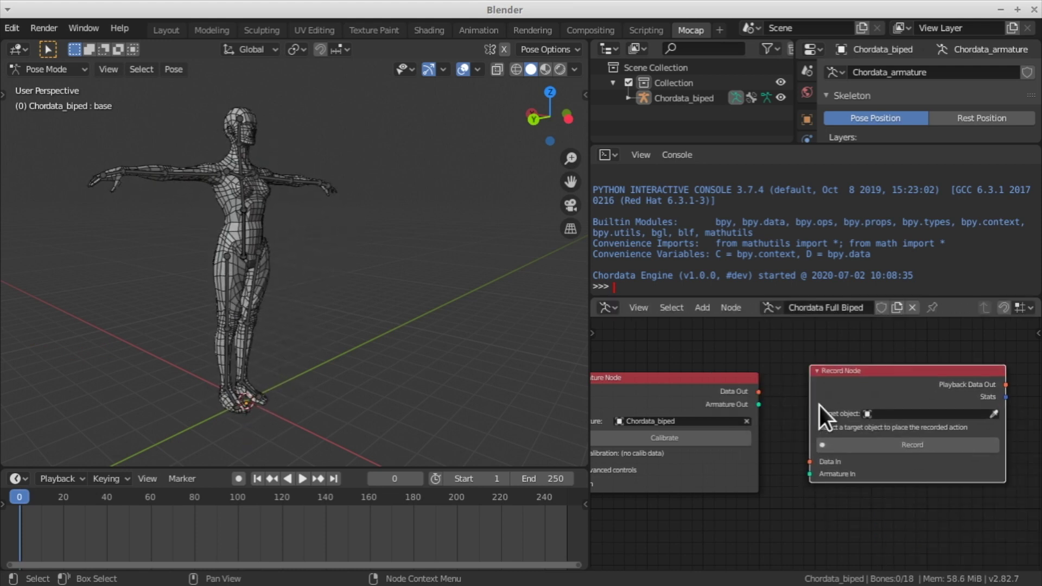
{"action": "left_click_drag", "start_coordinate": [760, 406], "coordinate": [808, 474]}
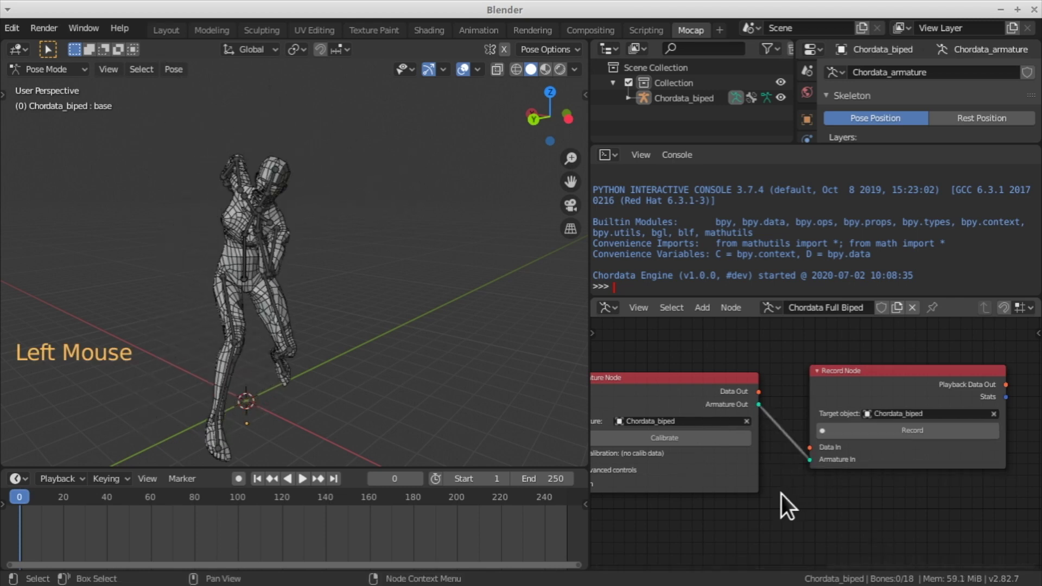
{"action": "middle_click_drag", "start_coordinate": [717, 506], "coordinate": [878, 482]}
{"action": "scroll", "coordinate": [819, 487], "scroll_direction": "down", "scroll_amount": 3}
{"action": "scroll", "coordinate": [875, 474], "scroll_direction": "down", "scroll_amount": 4}
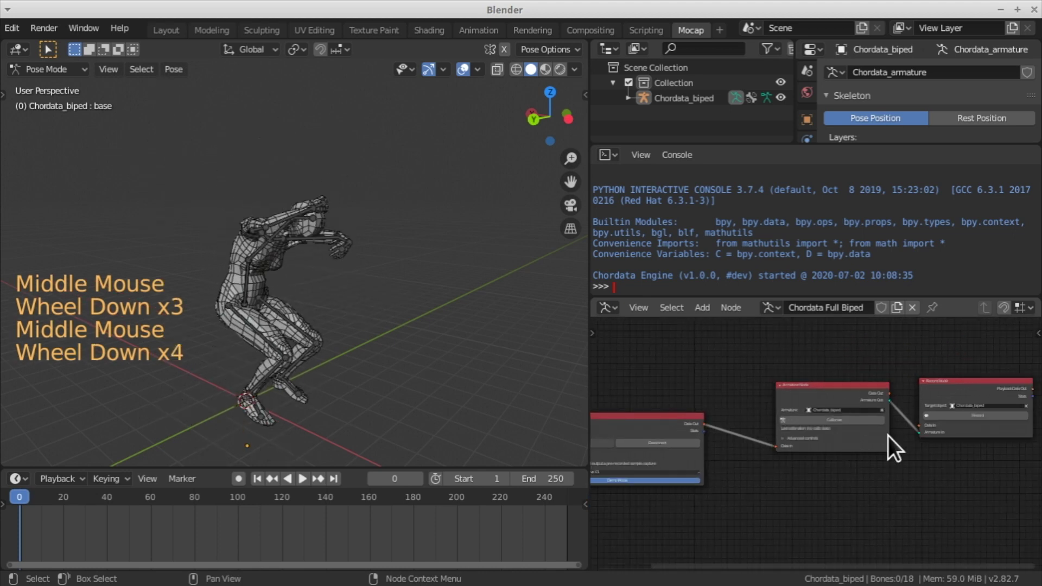
{"action": "middle_click_drag", "start_coordinate": [861, 481], "coordinate": [791, 495]}
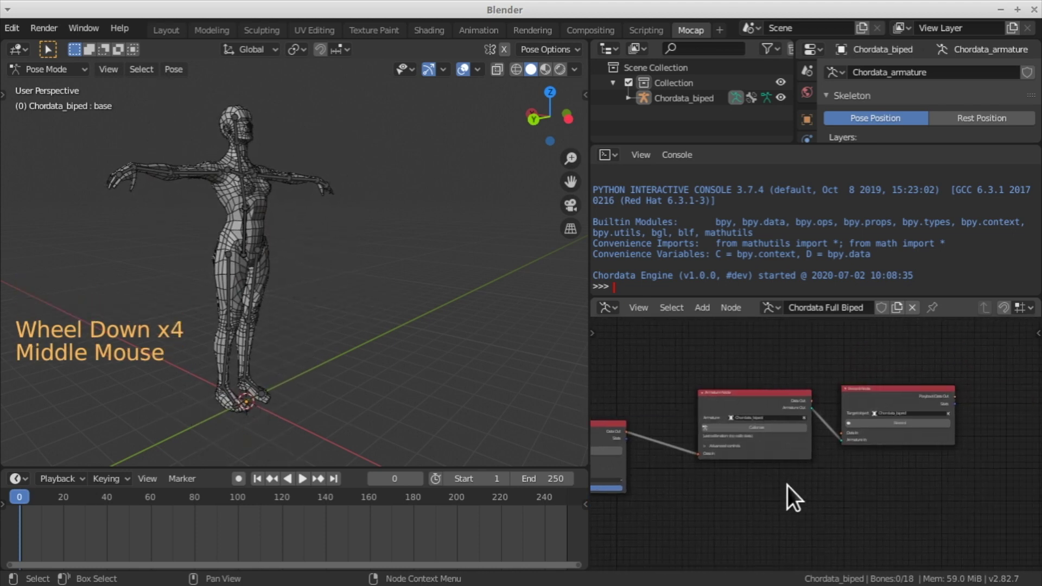
{"action": "scroll", "coordinate": [816, 491], "scroll_direction": "up", "scroll_amount": 3}
{"action": "scroll", "coordinate": [817, 491], "scroll_direction": "up", "scroll_amount": 4}
{"action": "middle_click_drag", "start_coordinate": [895, 484], "coordinate": [885, 437]}
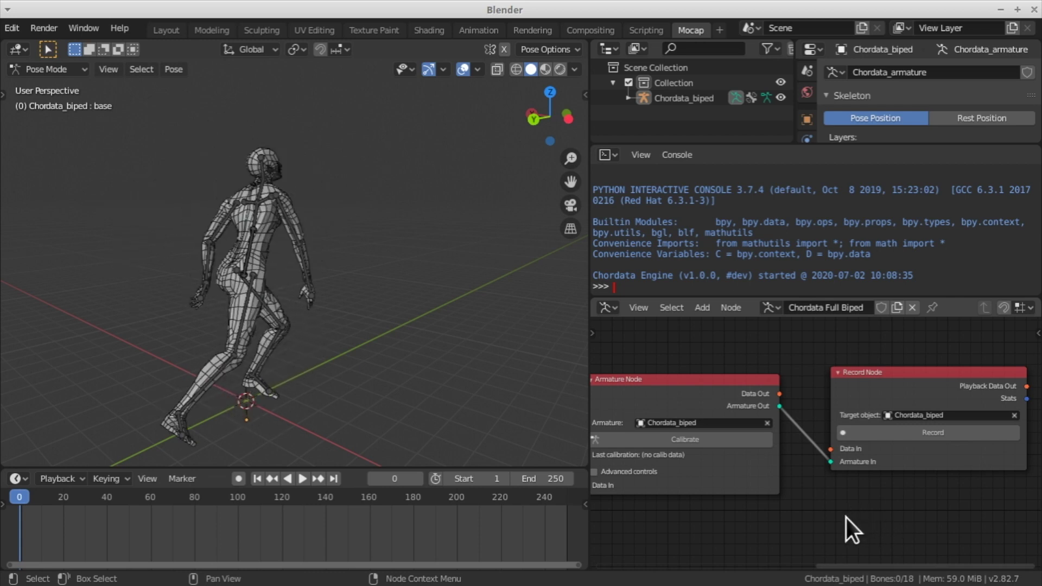
{"action": "middle_click_drag", "start_coordinate": [846, 517], "coordinate": [859, 492]}
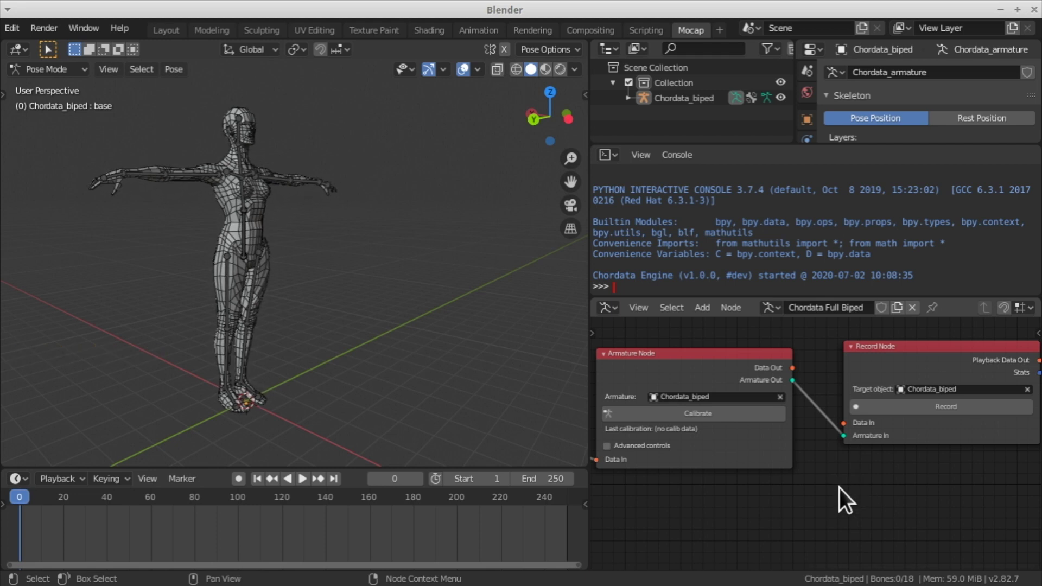
{"action": "scroll", "coordinate": [684, 454], "scroll_direction": "down", "scroll_amount": 5}
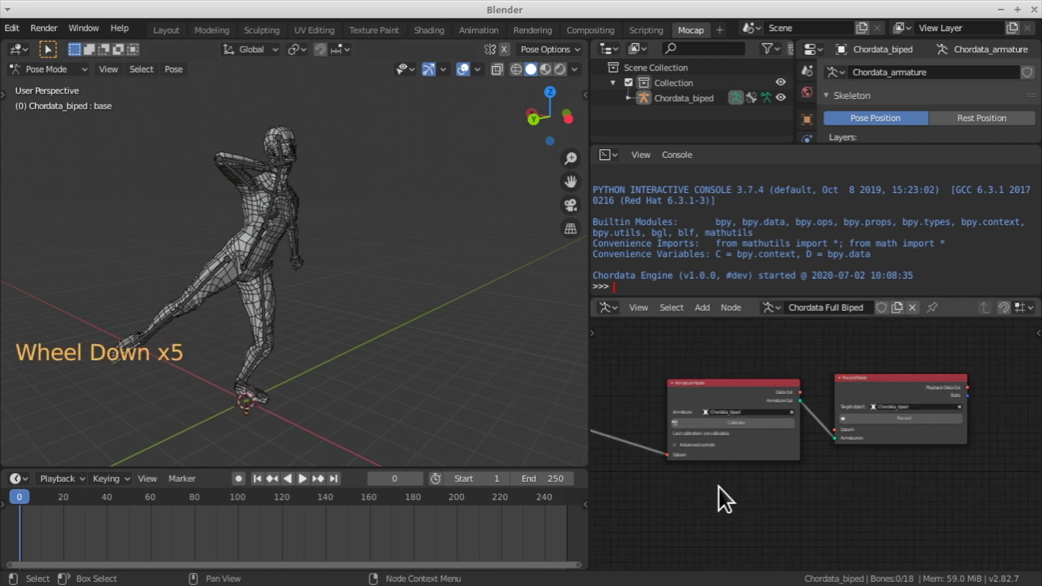
{"action": "middle_click_drag", "start_coordinate": [719, 487], "coordinate": [782, 459]}
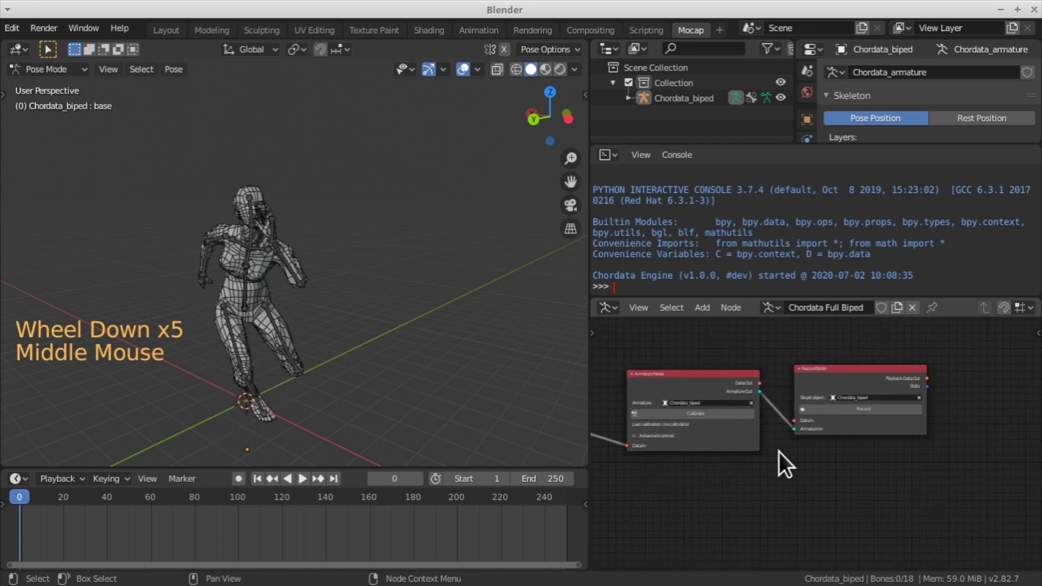
{"action": "scroll", "coordinate": [779, 452], "scroll_direction": "up", "scroll_amount": 4}
{"action": "middle_click_drag", "start_coordinate": [857, 474], "coordinate": [832, 475]}
{"action": "scroll", "coordinate": [814, 490], "scroll_direction": "up", "scroll_amount": 2}
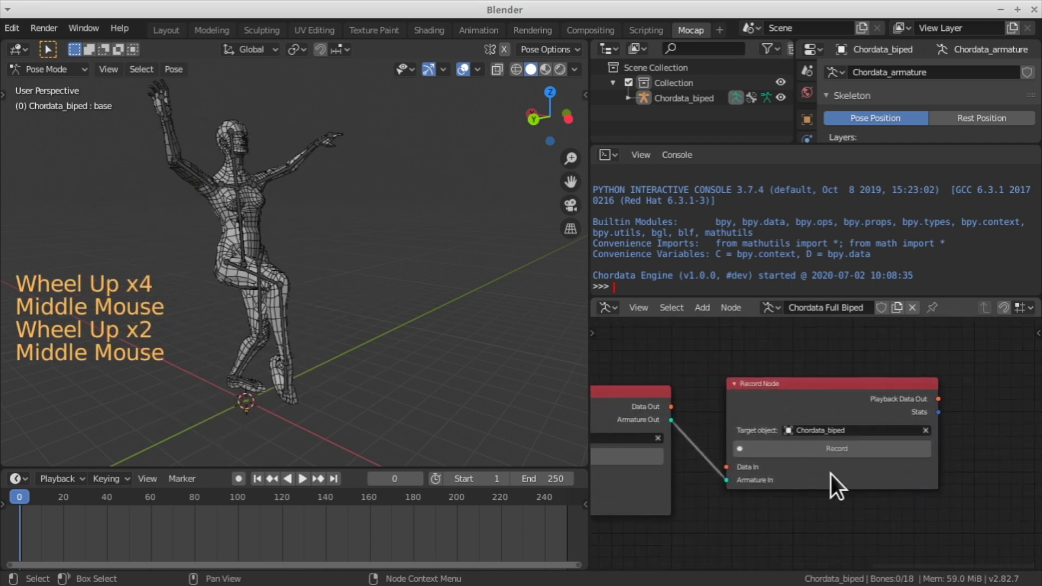
Record the avatar's streamed dance with the Record Node, stopping around frame 620.
{"action": "left_click", "coordinate": [876, 451]}
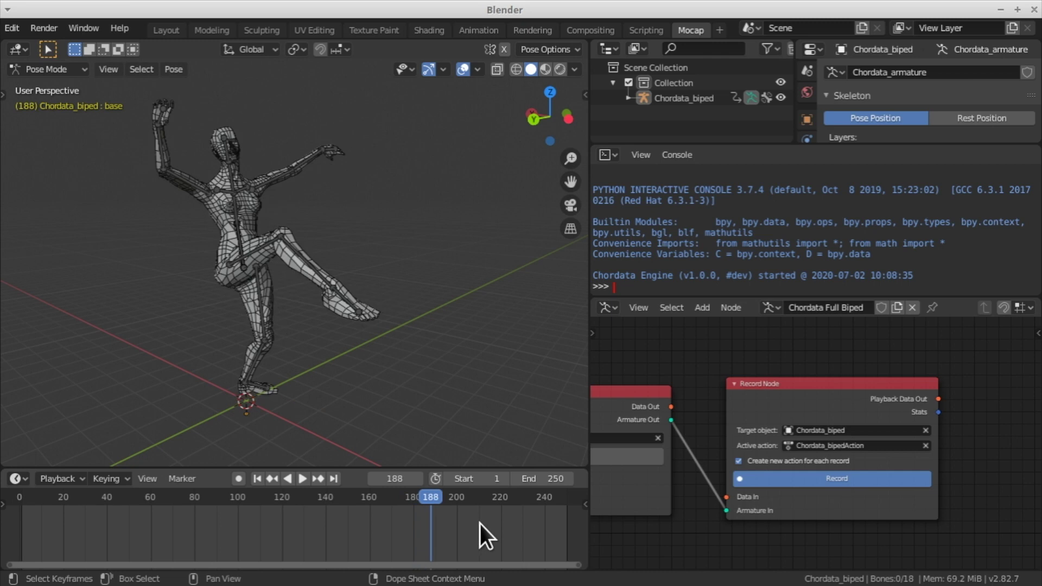
{"action": "scroll", "coordinate": [431, 522], "scroll_direction": "down", "scroll_amount": 12}
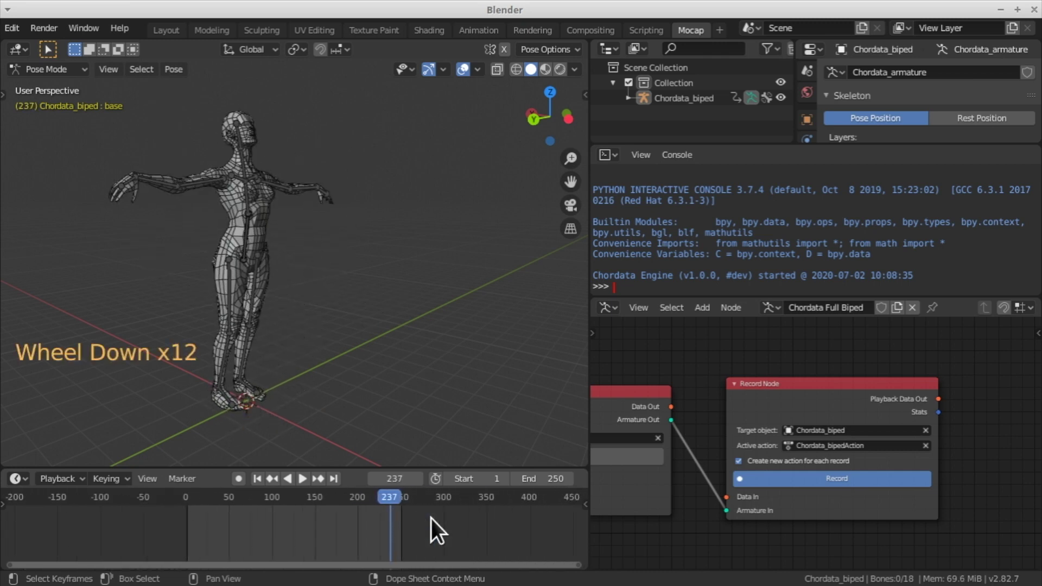
{"action": "scroll", "coordinate": [470, 524], "scroll_direction": "down", "scroll_amount": 4}
{"action": "middle_click_drag", "start_coordinate": [467, 524], "coordinate": [390, 523]}
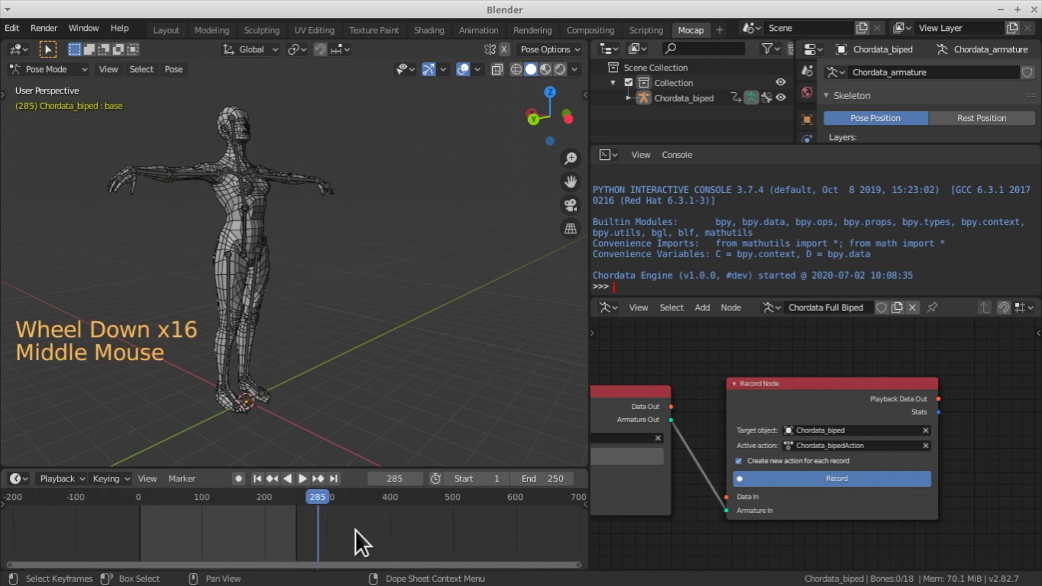
{"action": "scroll", "coordinate": [333, 526], "scroll_direction": "up", "scroll_amount": 9}
{"action": "scroll", "coordinate": [333, 527], "scroll_direction": "down", "scroll_amount": 8}
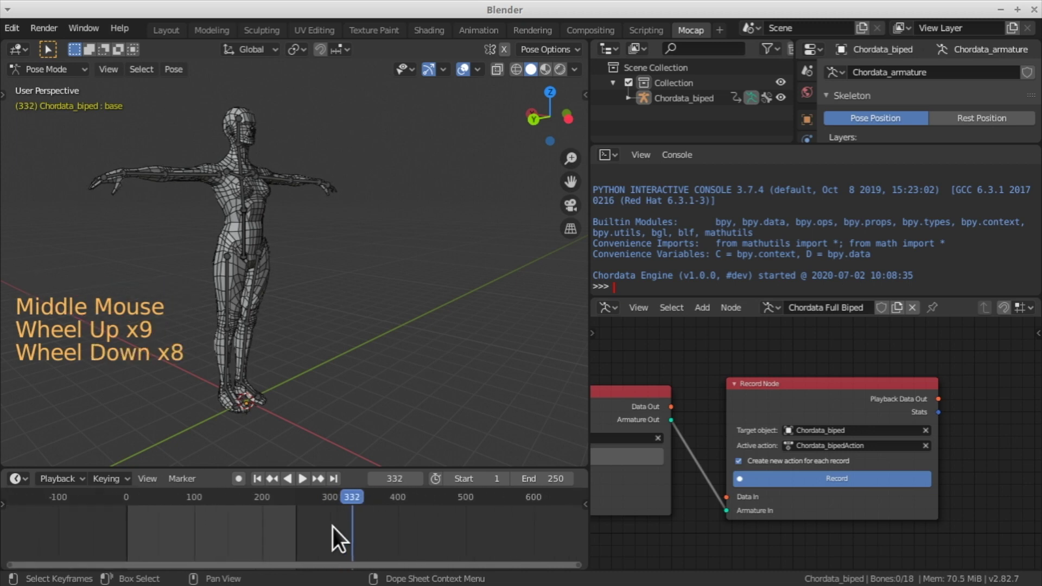
{"action": "scroll", "coordinate": [333, 527], "scroll_direction": "up", "scroll_amount": 7}
{"action": "scroll", "coordinate": [335, 526], "scroll_direction": "down", "scroll_amount": 7}
{"action": "middle_click_drag", "start_coordinate": [337, 527], "coordinate": [254, 528]}
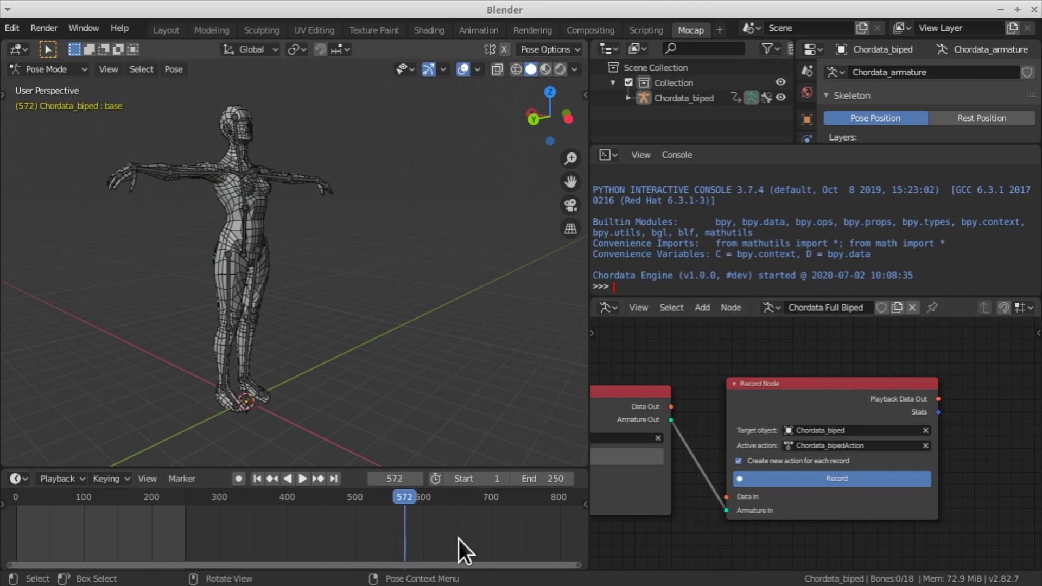
{"action": "left_click", "coordinate": [779, 476]}
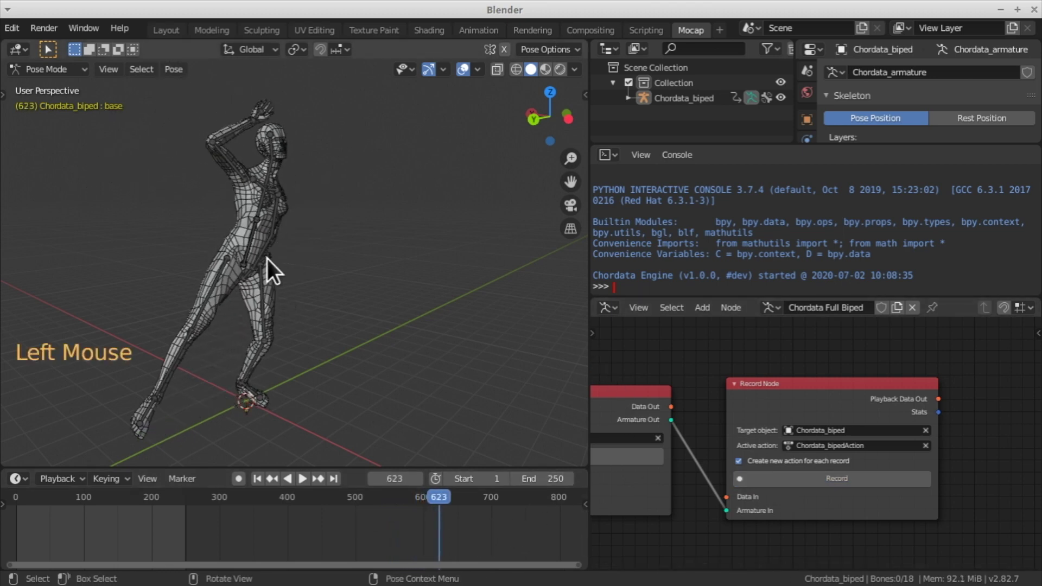
Disconnect the Chordata Engine so the avatar returns to T-pose, then re-centre on the Record Node.
{"action": "middle_click_drag", "start_coordinate": [188, 515], "coordinate": [268, 512]}
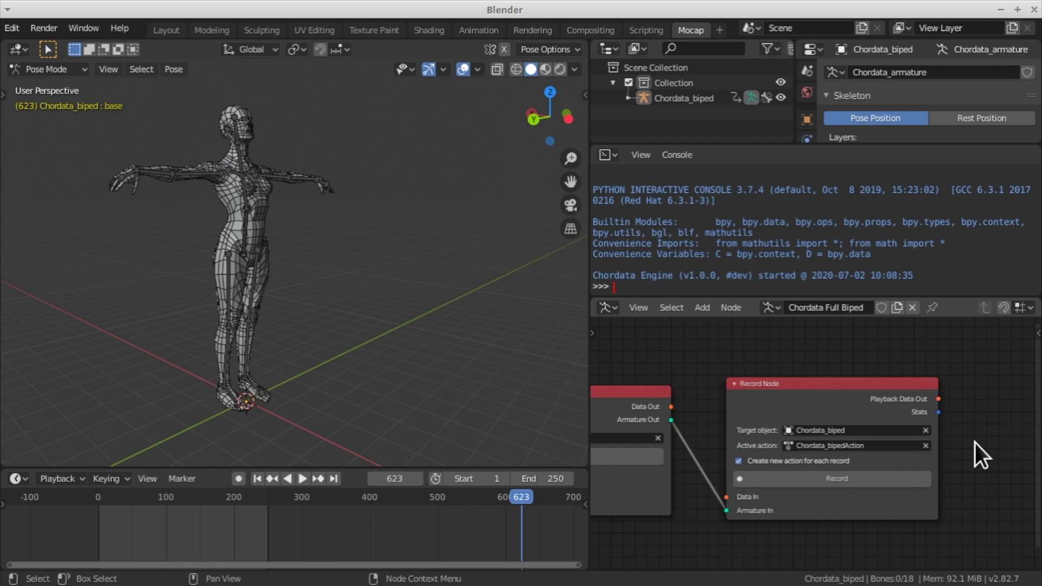
{"action": "scroll", "coordinate": [975, 443], "scroll_direction": "down", "scroll_amount": 1}
{"action": "scroll", "coordinate": [975, 443], "scroll_direction": "down", "scroll_amount": 7}
{"action": "middle_click_drag", "start_coordinate": [970, 456], "coordinate": [742, 466]}
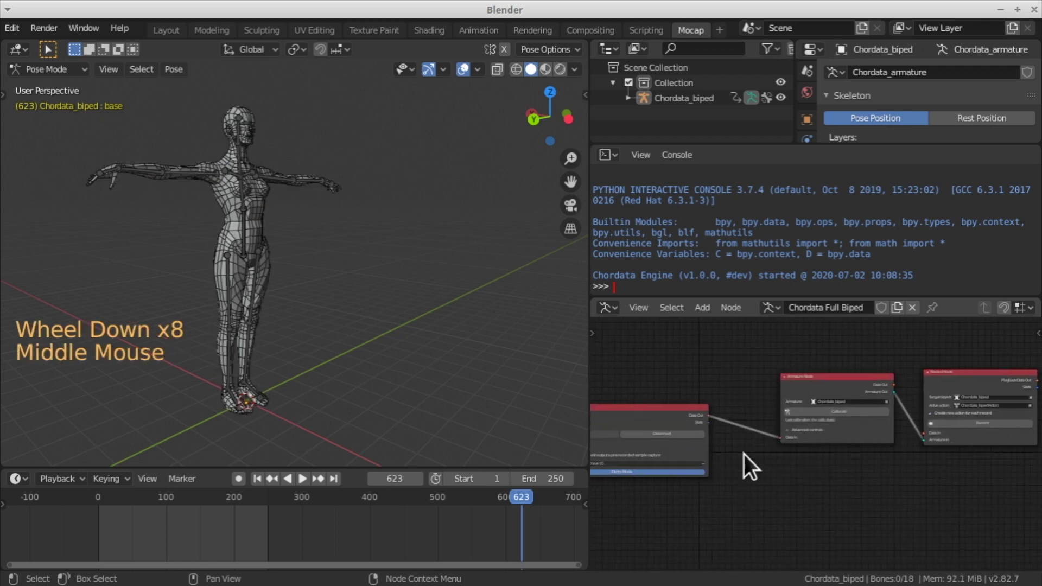
{"action": "left_click", "coordinate": [674, 434]}
{"action": "middle_click_drag", "start_coordinate": [858, 471], "coordinate": [720, 513]}
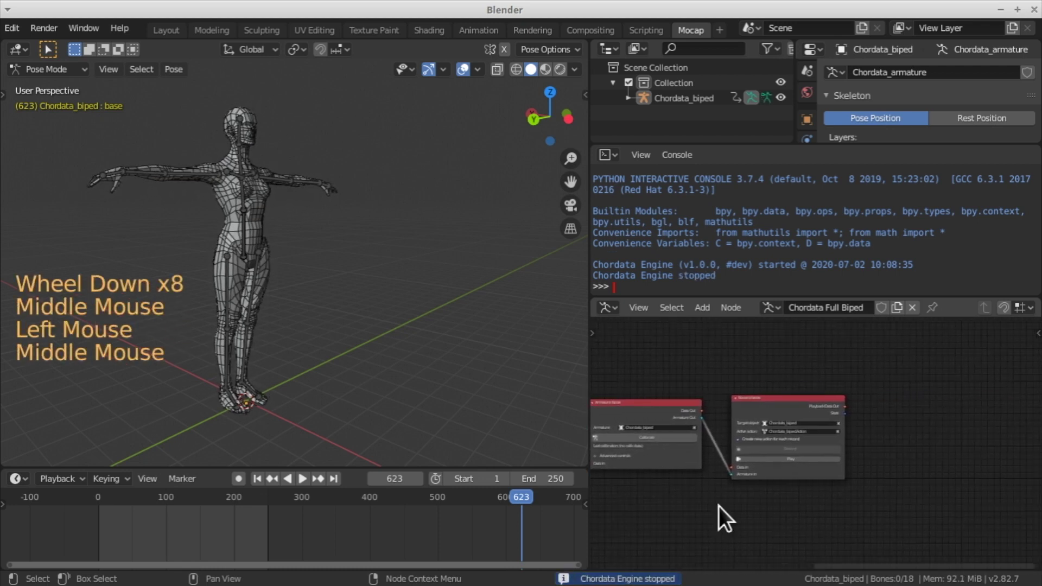
{"action": "scroll", "coordinate": [733, 494], "scroll_direction": "up", "scroll_amount": 5}
{"action": "scroll", "coordinate": [760, 472], "scroll_direction": "up", "scroll_amount": 2}
{"action": "middle_click_drag", "start_coordinate": [946, 412], "coordinate": [994, 417]}
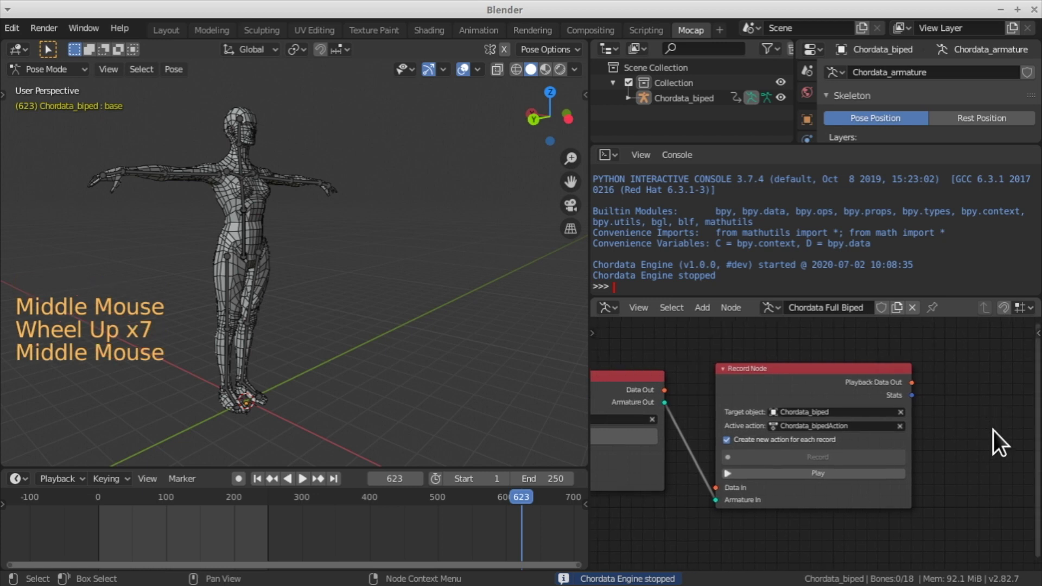
{"action": "scroll", "coordinate": [973, 424], "scroll_direction": "up", "scroll_amount": 3}
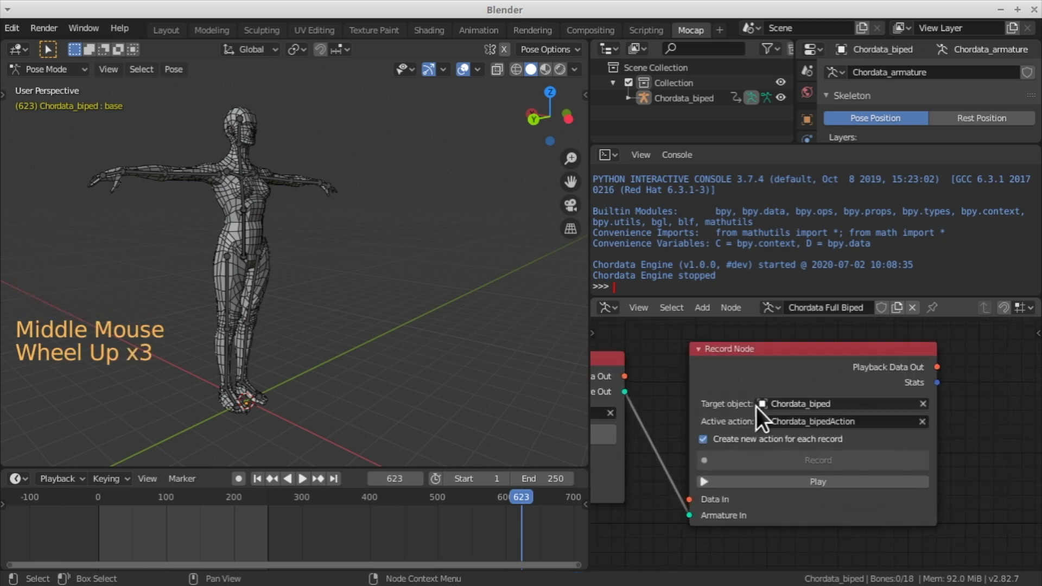
Play back Chordata_bipedAction from the Record Node, then briefly open the File menu.
{"action": "left_click", "coordinate": [813, 483]}
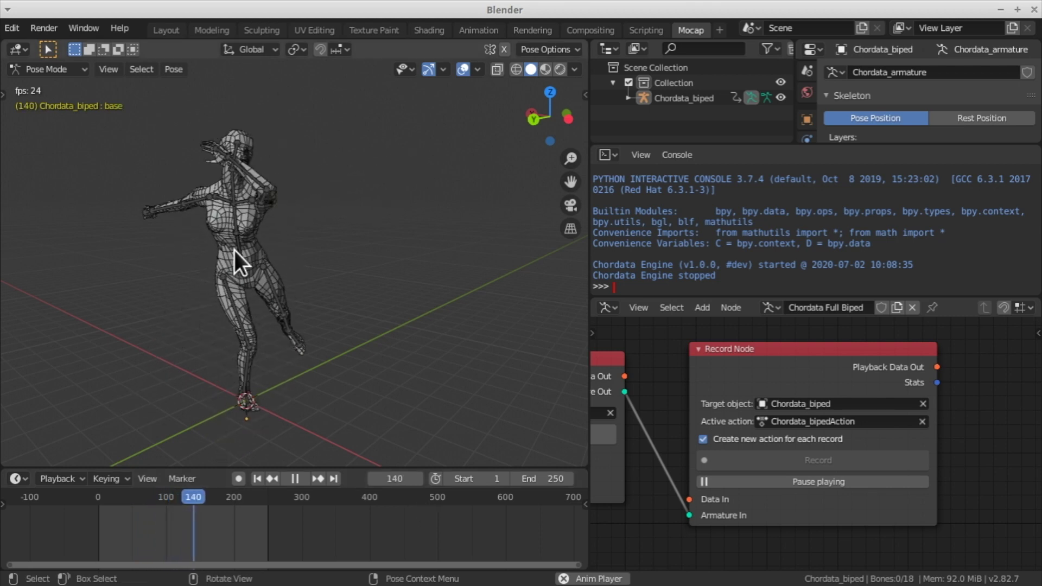
{"action": "middle_click_drag", "start_coordinate": [86, 24], "coordinate": [134, 25]}
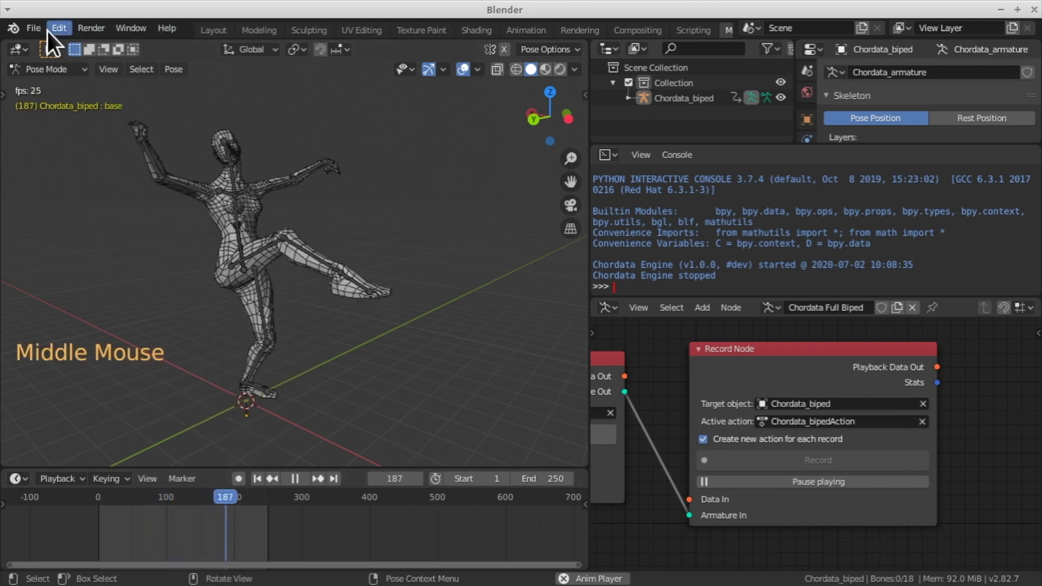
{"action": "left_click", "coordinate": [37, 28]}
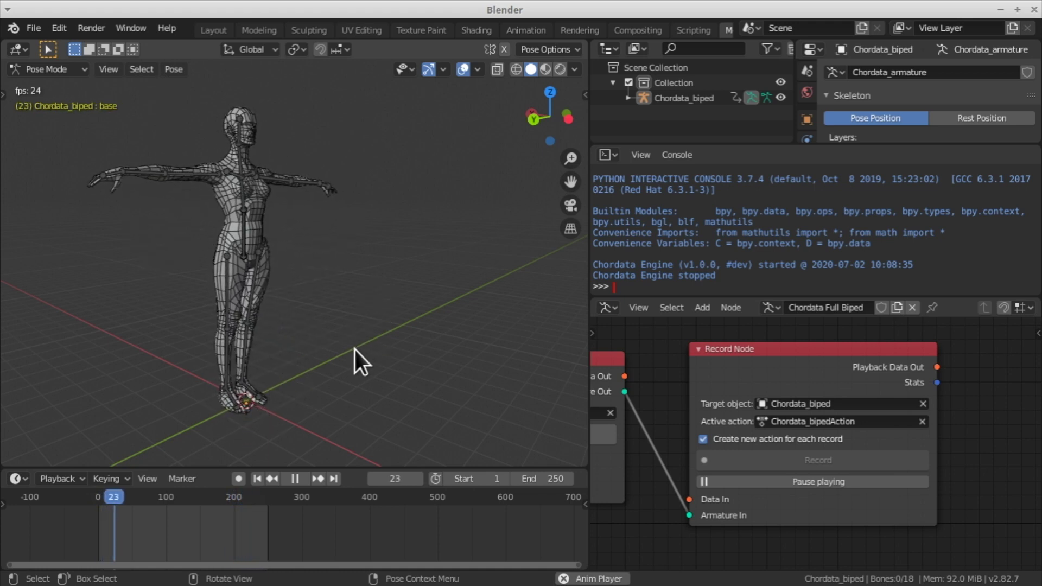
Replay the recorded motion on the timeline, pause at frame 122, then select the body mesh in object mode.
{"action": "left_click", "coordinate": [752, 482]}
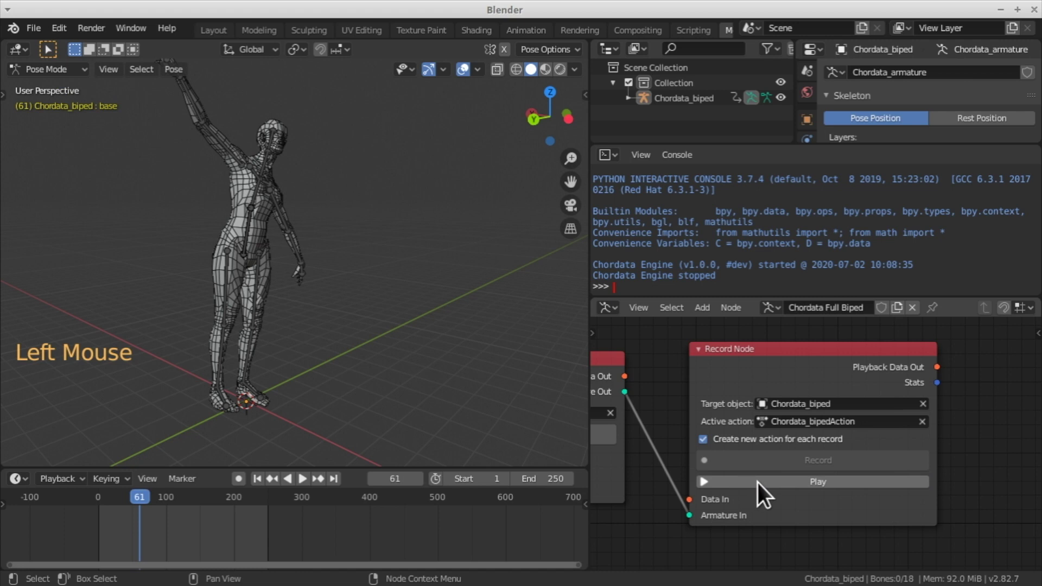
{"action": "middle_click_drag", "start_coordinate": [384, 354], "coordinate": [344, 372]}
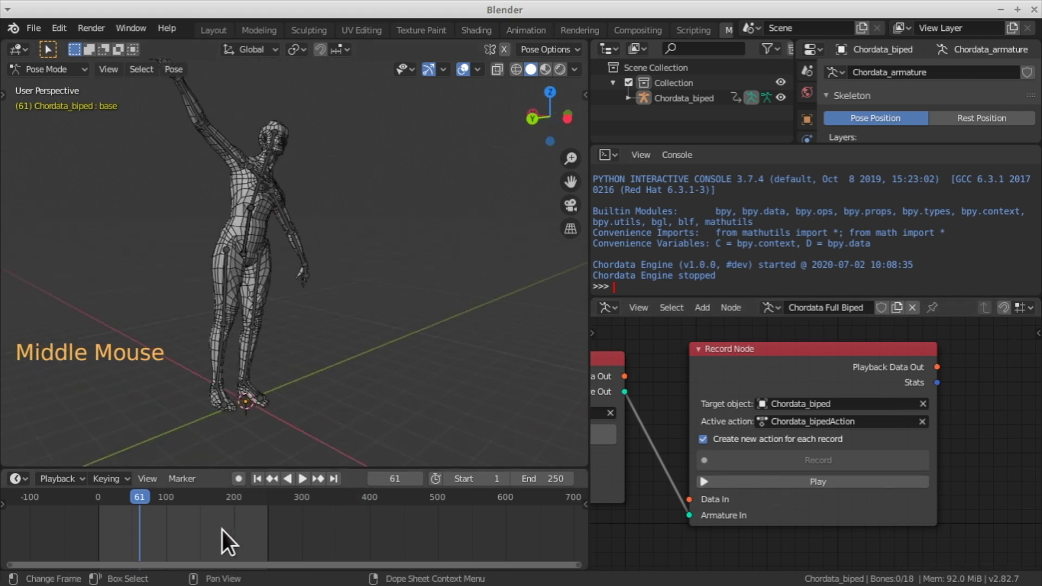
{"action": "middle_click_drag", "start_coordinate": [222, 530], "coordinate": [307, 527]}
{"action": "scroll", "coordinate": [307, 527], "scroll_direction": "up", "scroll_amount": 4}
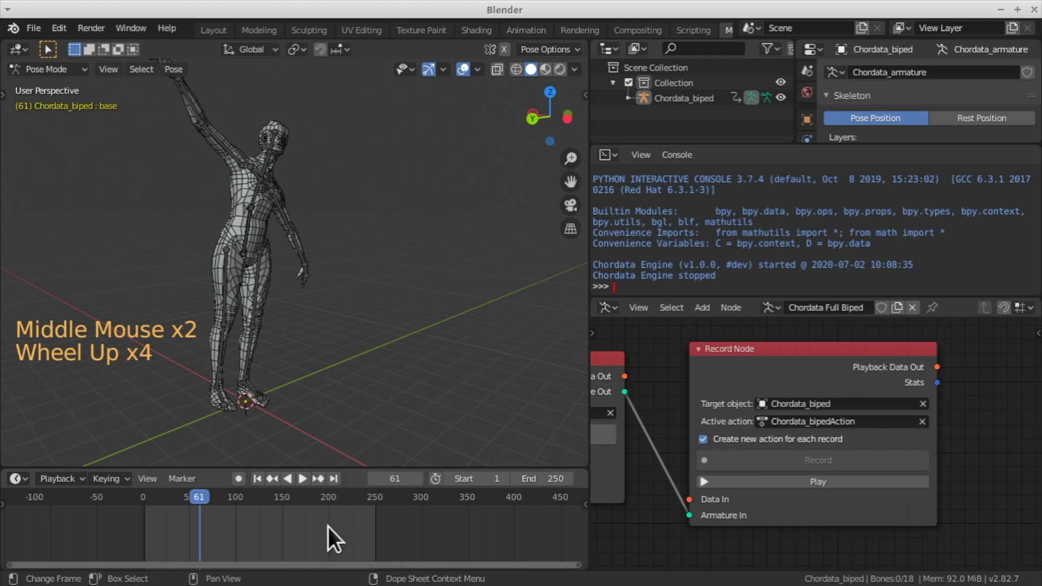
{"action": "scroll", "coordinate": [328, 527], "scroll_direction": "up", "scroll_amount": 1}
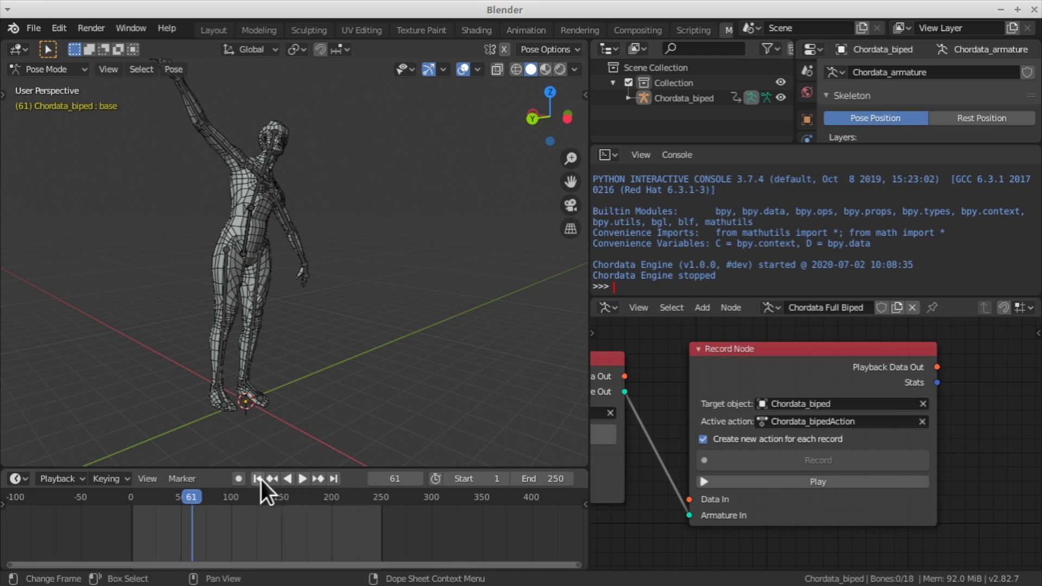
{"action": "left_click", "coordinate": [302, 478]}
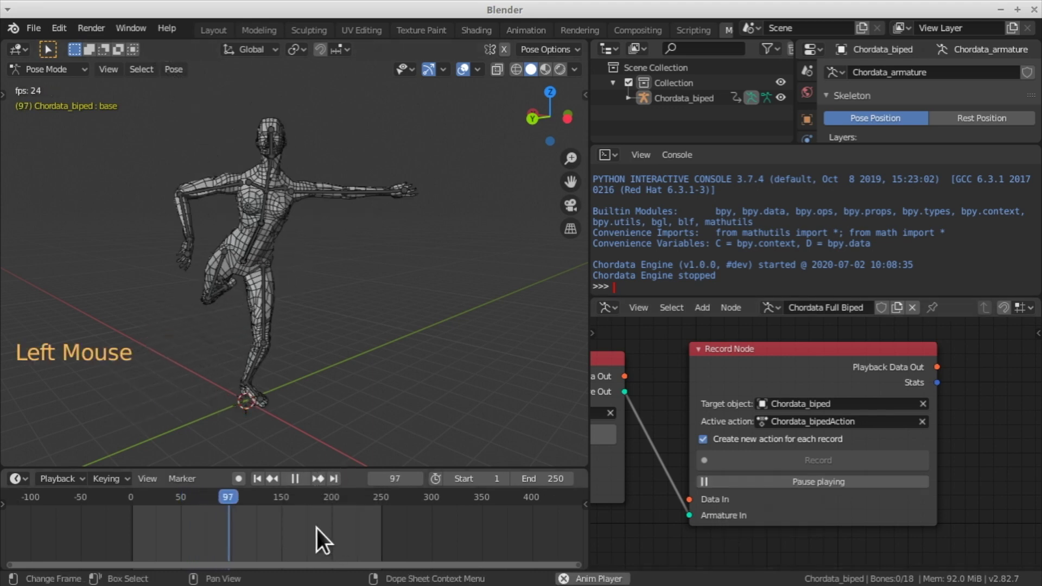
{"action": "left_click", "coordinate": [297, 481]}
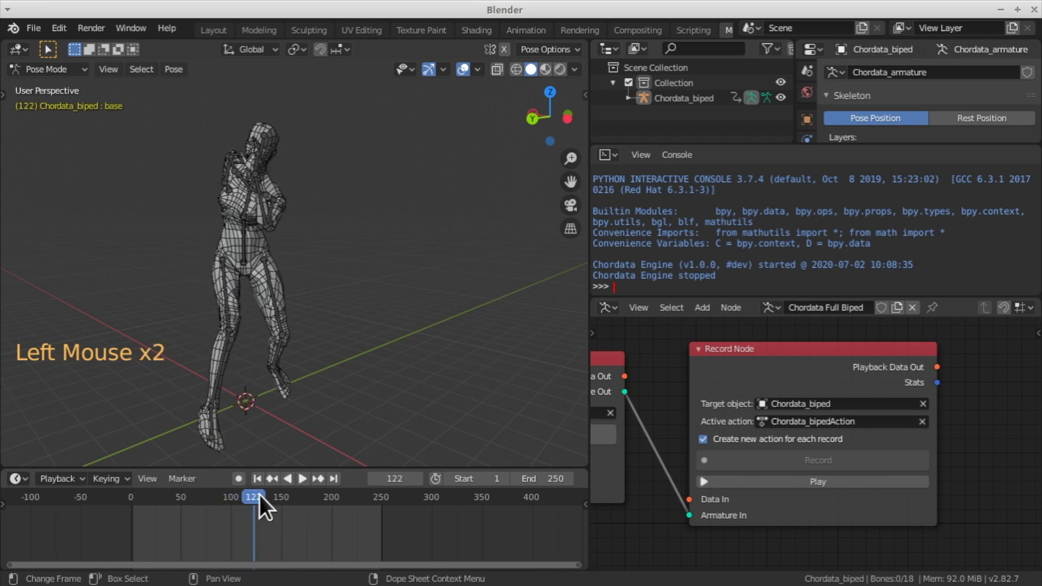
{"action": "key", "text": "ctrl+Tab"}
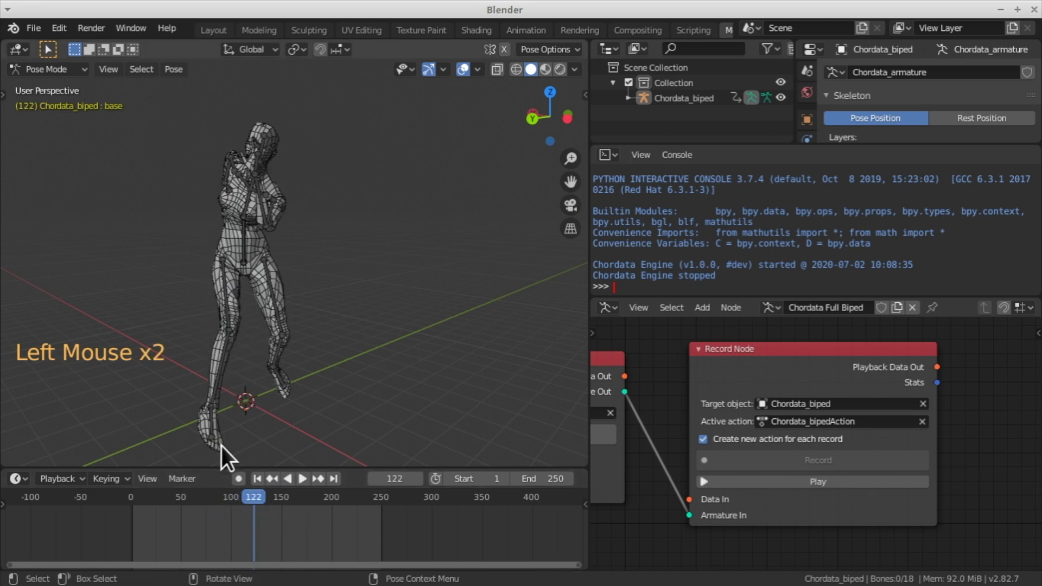
{"action": "left_click", "coordinate": [227, 335]}
Play the avatar's animation, stop it at frame 130, and raise the scene end frame from 250 to 393.
{"action": "left_click", "coordinate": [302, 479]}
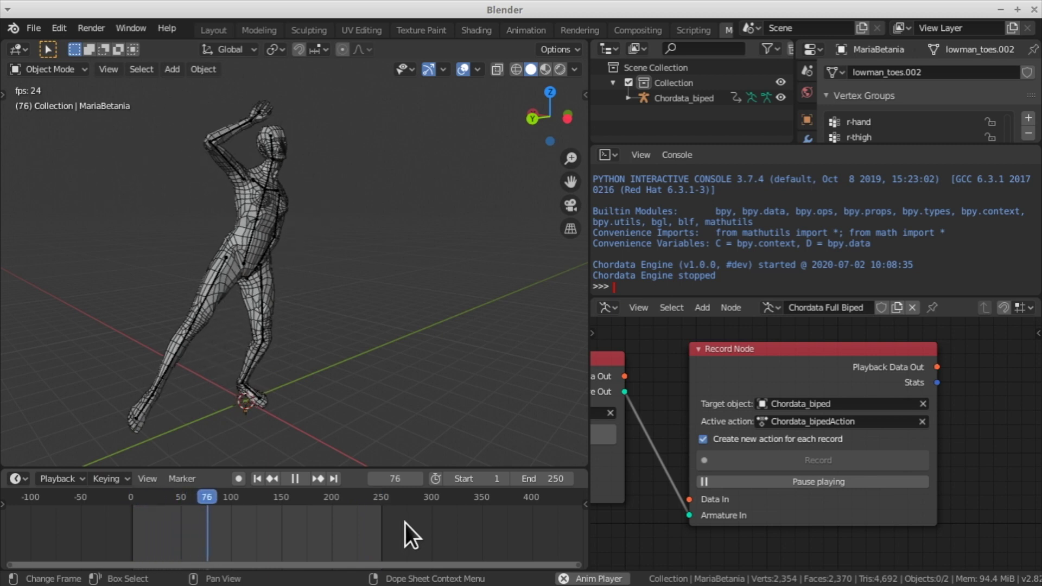
{"action": "left_click", "coordinate": [299, 480]}
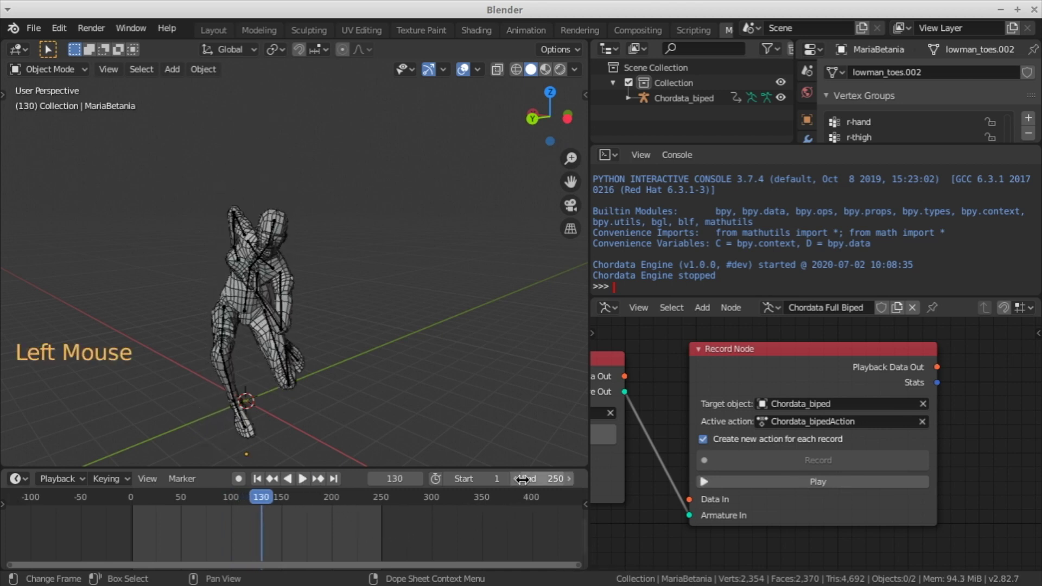
{"action": "left_click_drag", "start_coordinate": [518, 480], "coordinate": [645, 480]}
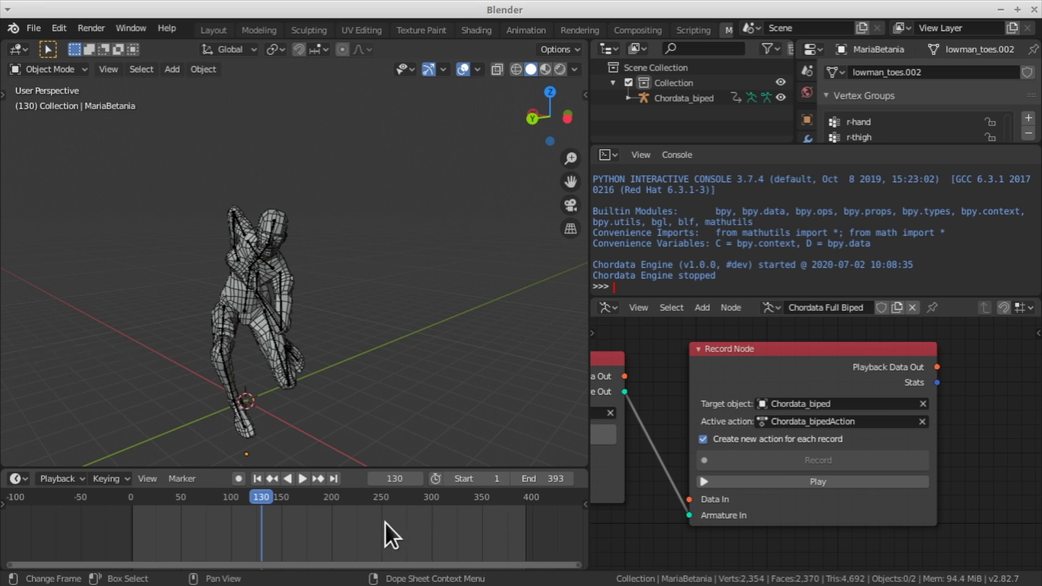
{"action": "middle_click_drag", "start_coordinate": [391, 535], "coordinate": [366, 523]}
{"action": "scroll", "coordinate": [366, 523], "scroll_direction": "down", "scroll_amount": 2}
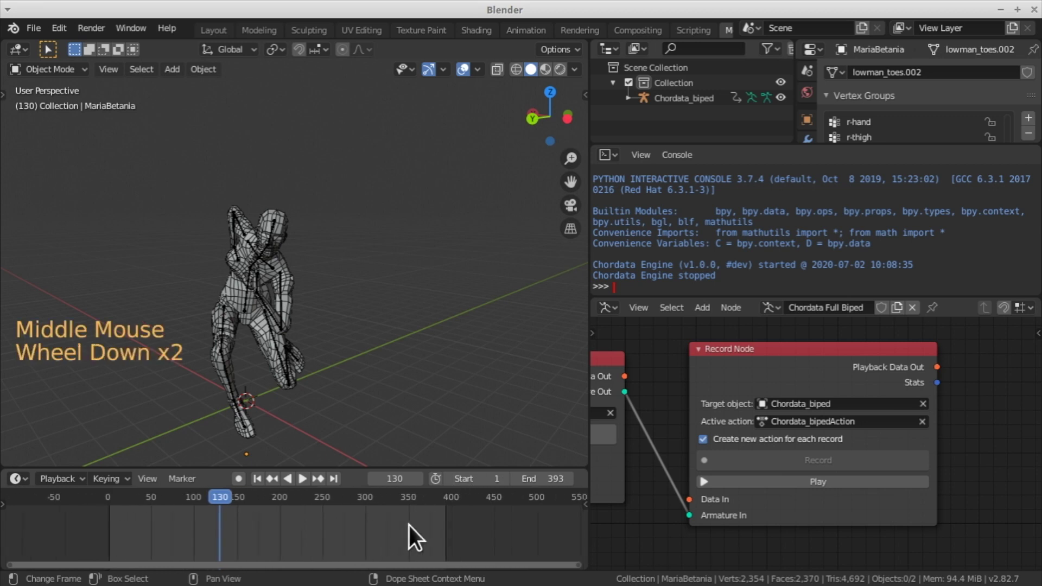